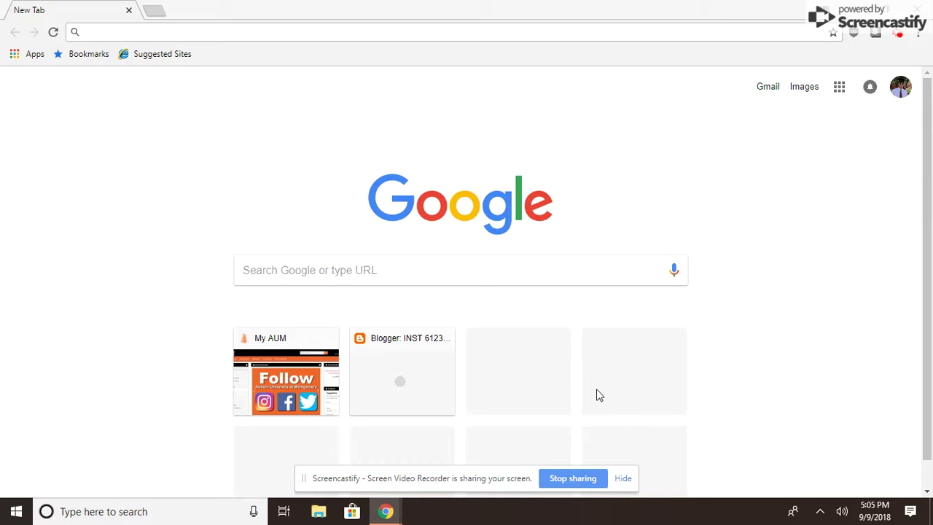
# Step: Search the web for symbaloo and open the Symbaloo website
pyautogui.click(443, 269)
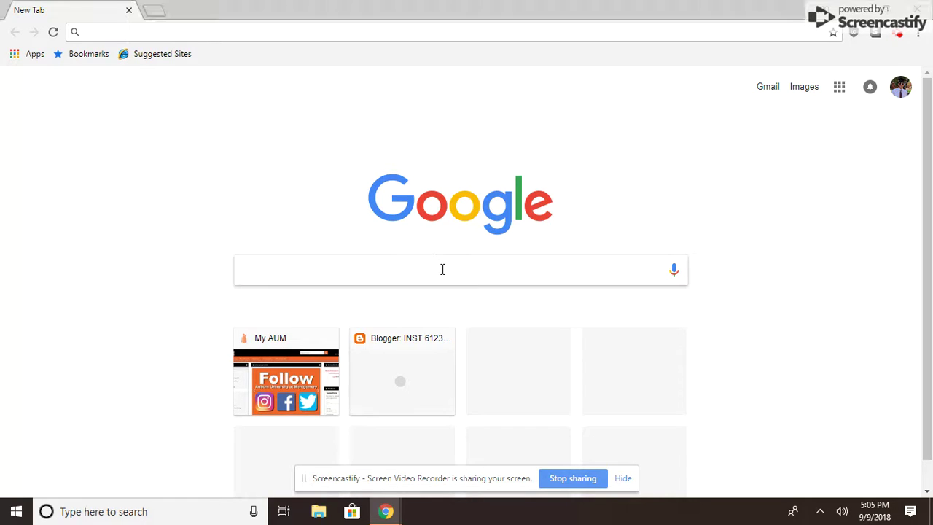
pyautogui.write('symba')
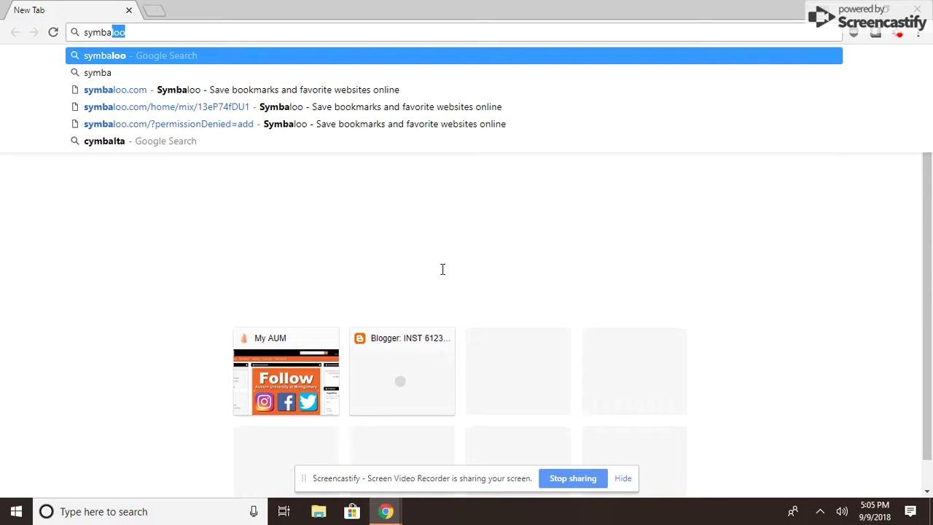
pyautogui.click(474, 61)
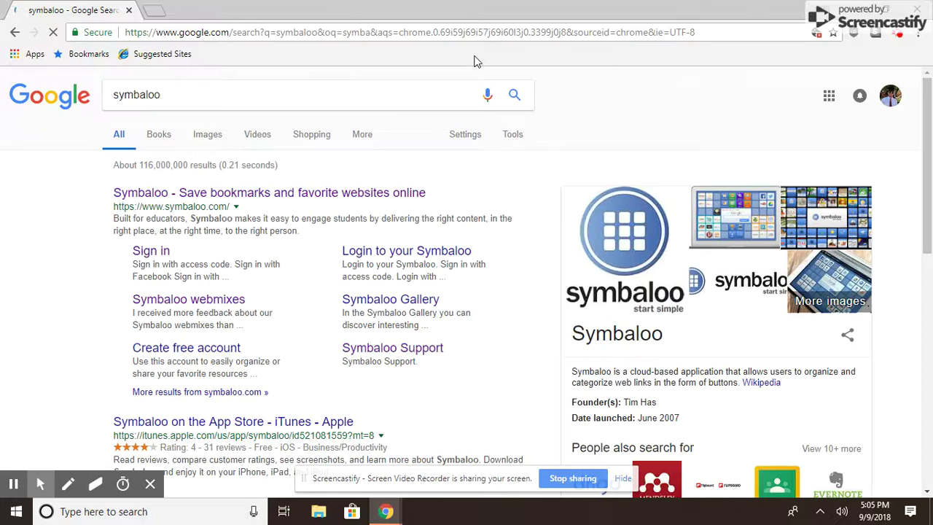
pyautogui.click(415, 194)
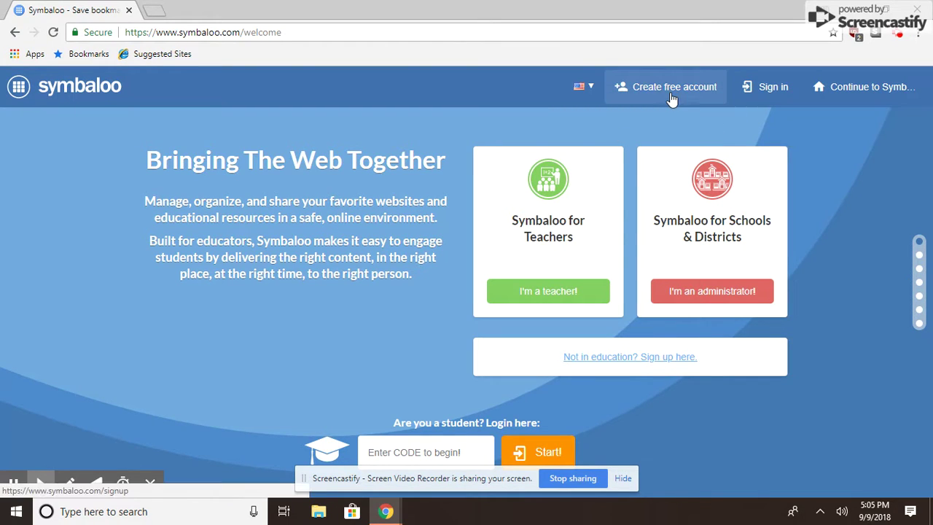
# Step: Sign in to Symbaloo with Facebook and open the Home webmix
pyautogui.click(765, 92)
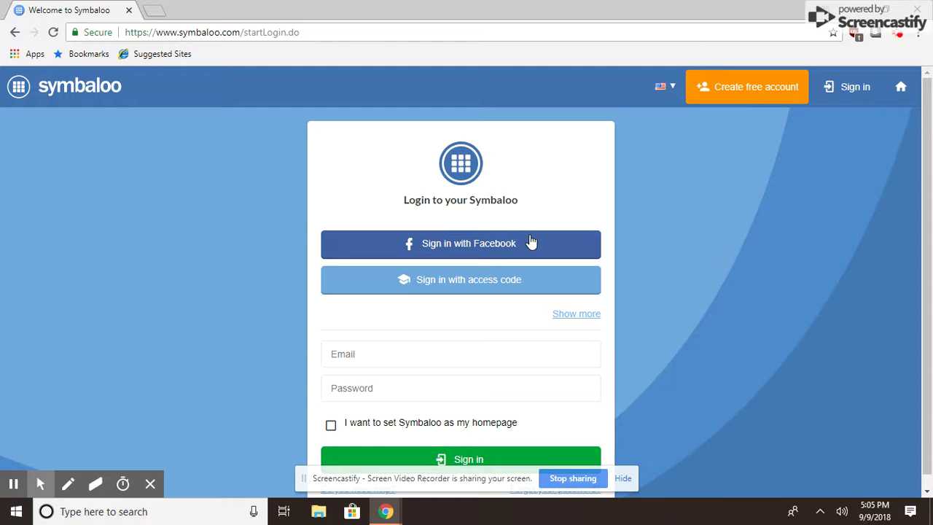
pyautogui.click(484, 253)
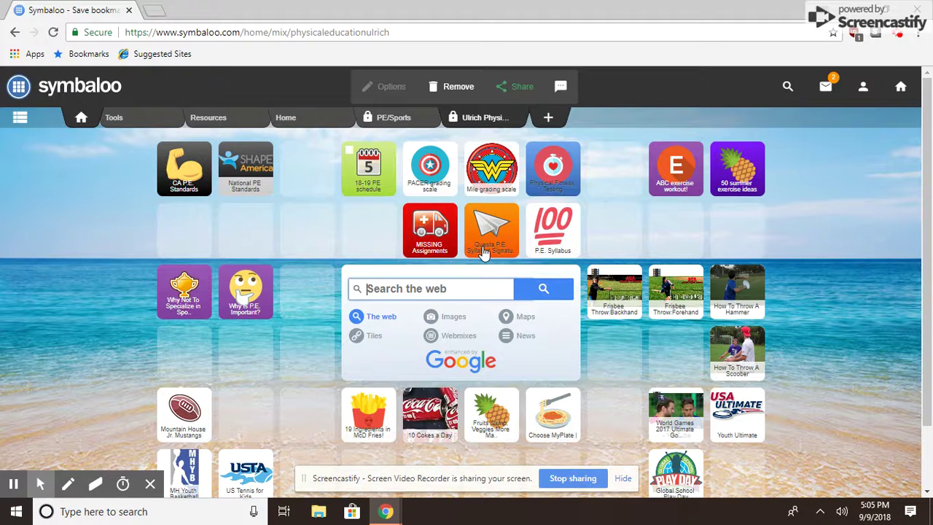
pyautogui.click(291, 119)
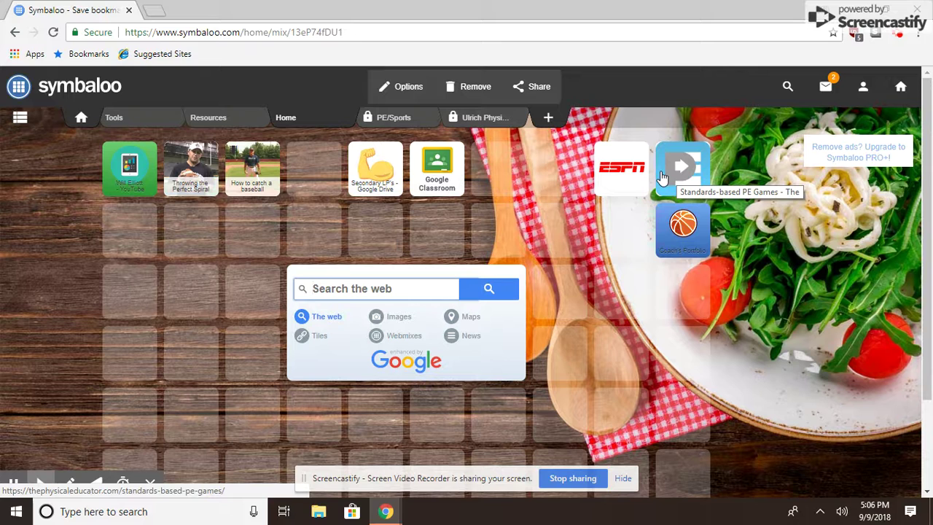
# Step: Open the teacher's YouTube channel from its tile, look over the channel page and close it
pyautogui.click(144, 185)
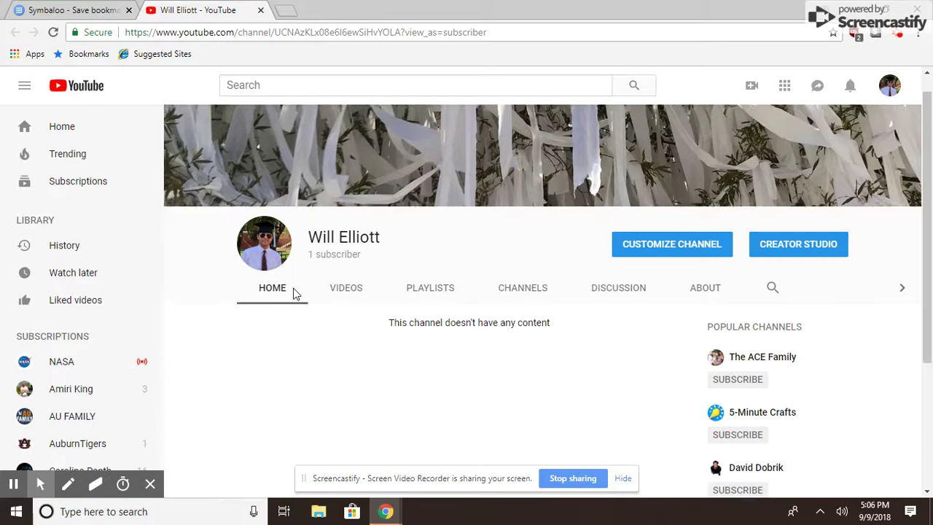
pyautogui.scroll(-3, 294, 291)
pyautogui.scroll(3, 295, 298)
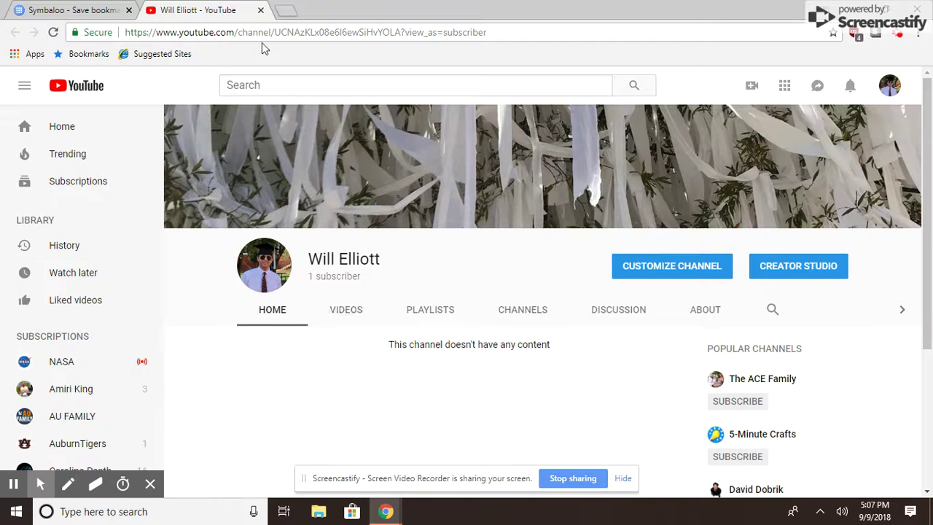
pyautogui.click(261, 10)
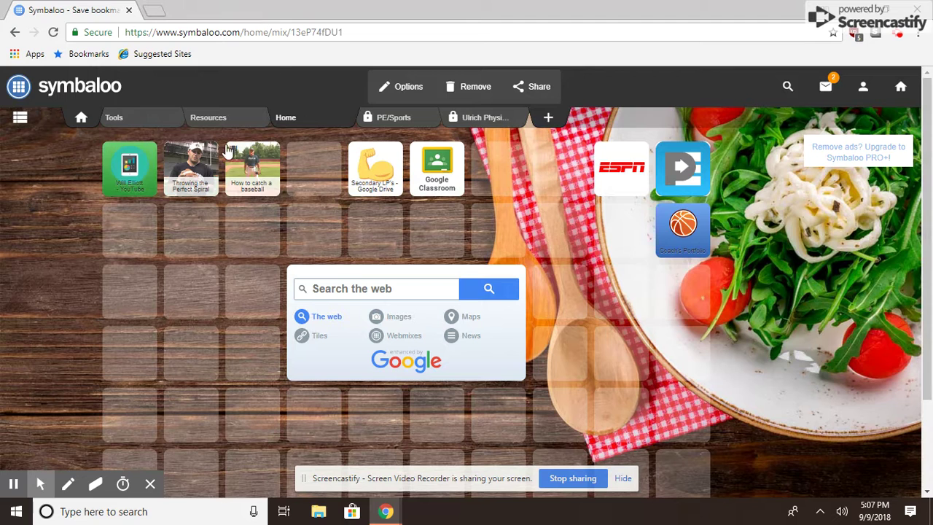
# Step: Play a moment of the Throwing the Perfect Spiral video from its tile, pause it and close the viewer
pyautogui.click(209, 190)
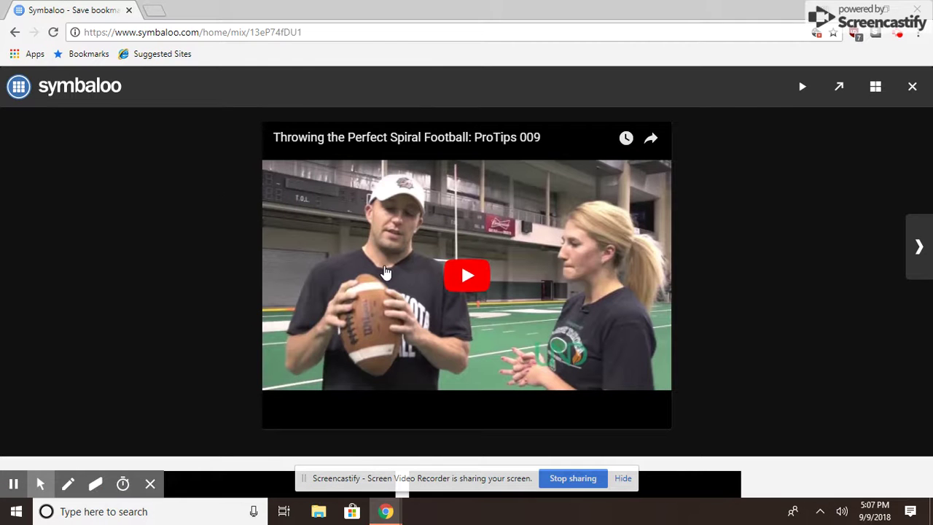
pyautogui.click(444, 273)
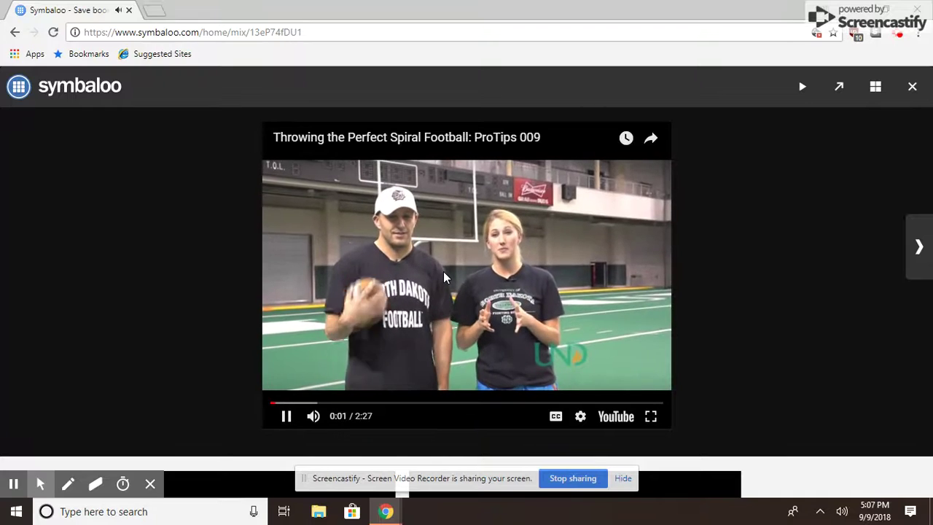
pyautogui.click(286, 416)
pyautogui.click(912, 87)
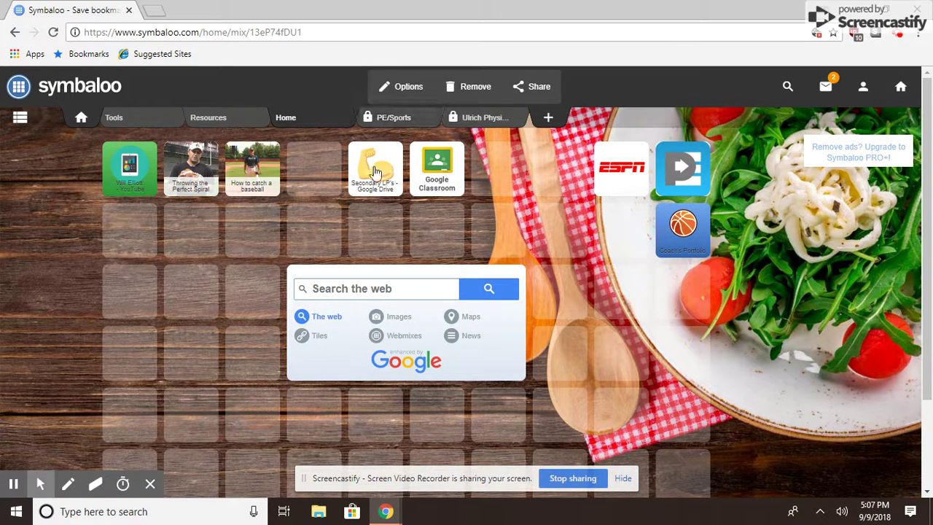
# Step: Open the Physical Education class through the Google Classroom tile and read through the announcements in its stream
pyautogui.click(444, 183)
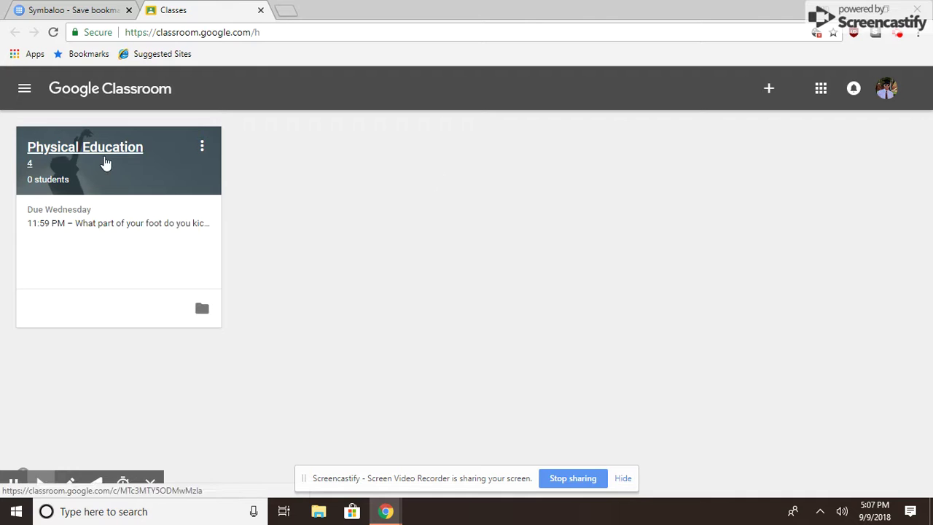
pyautogui.click(105, 162)
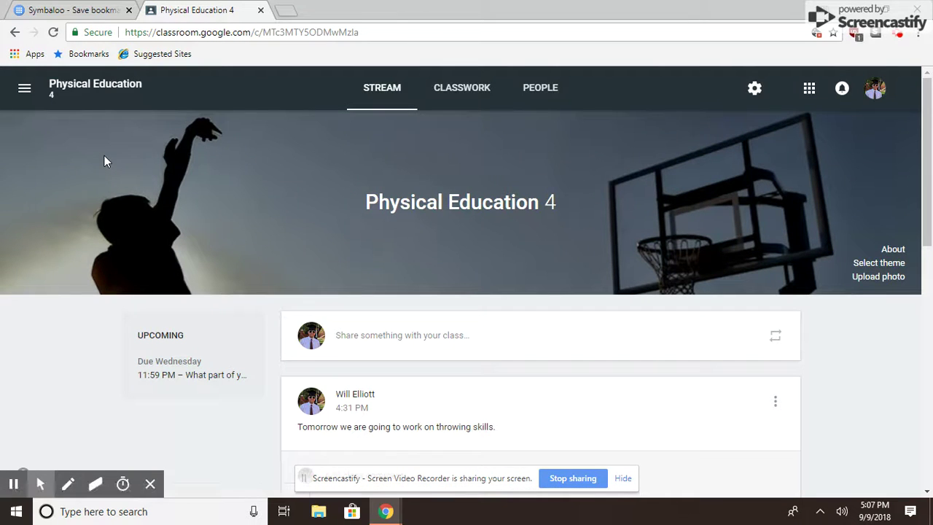
pyautogui.scroll(-4, 420, 265)
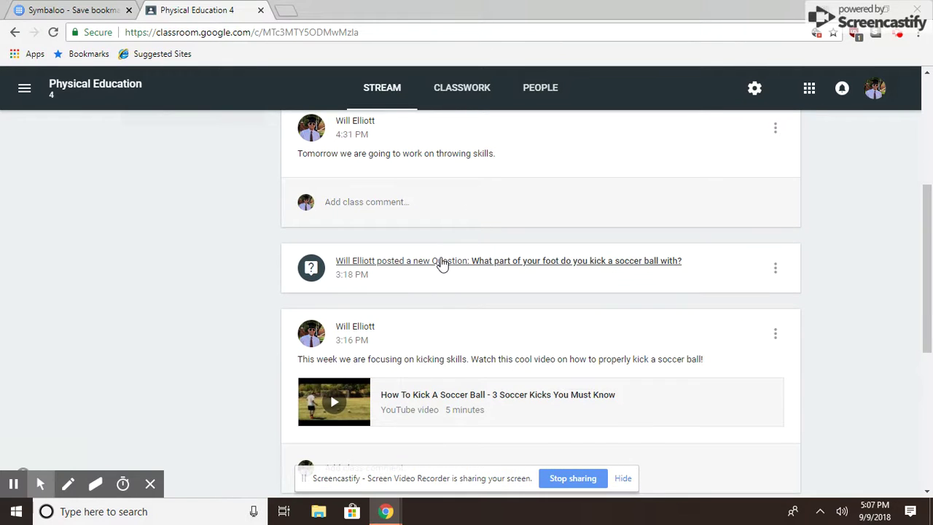
pyautogui.scroll(-3, 528, 288)
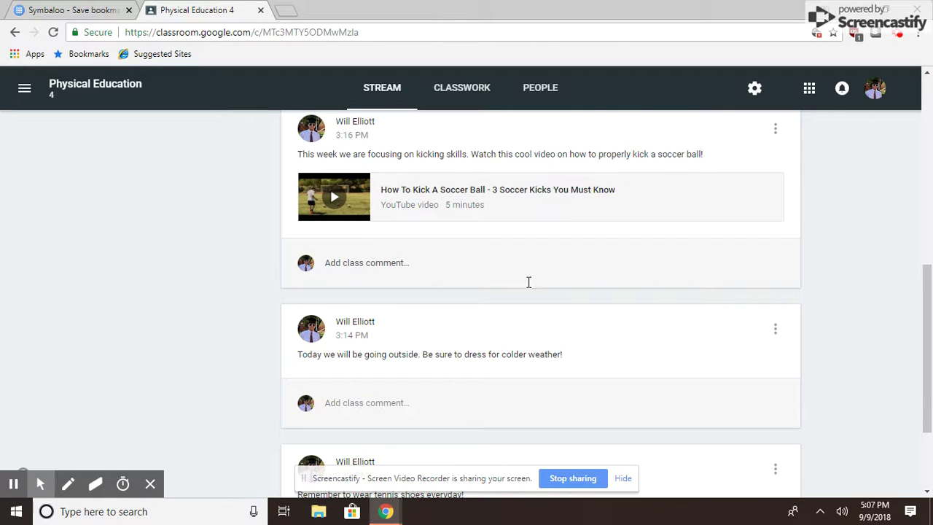
pyautogui.scroll(-2, 529, 282)
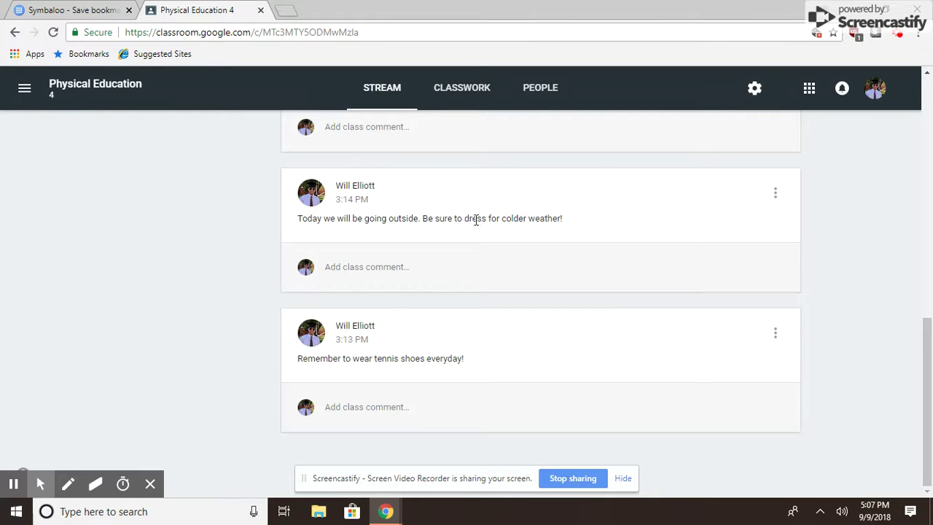
pyautogui.scroll(2, 573, 229)
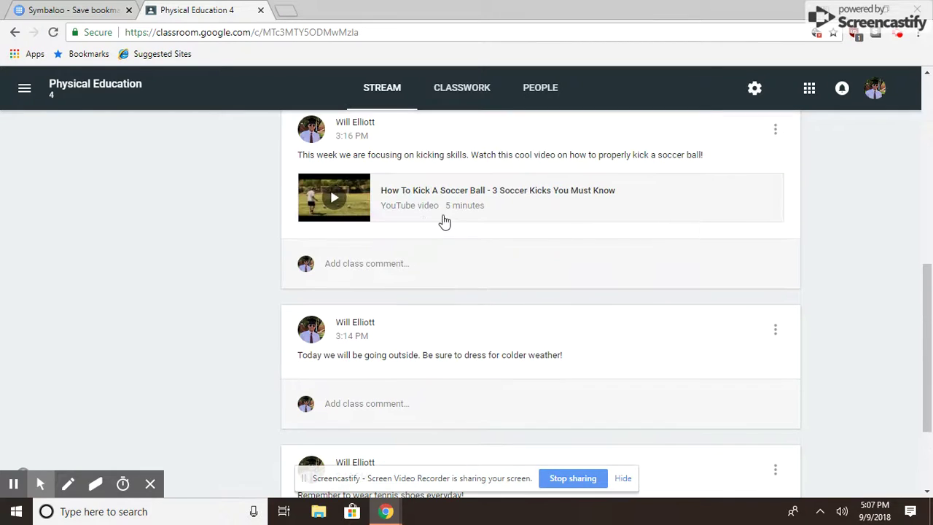
pyautogui.scroll(1, 443, 220)
pyautogui.scroll(-3, 443, 220)
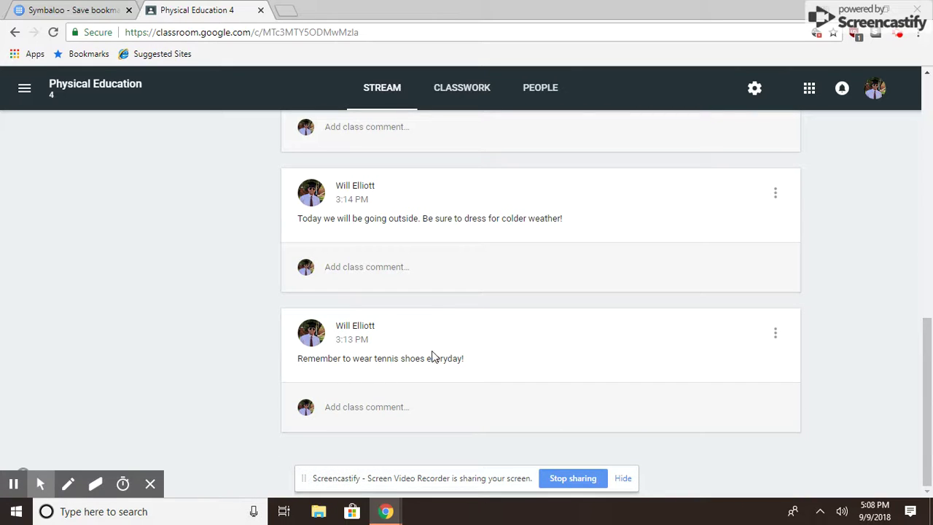
pyautogui.scroll(3, 461, 338)
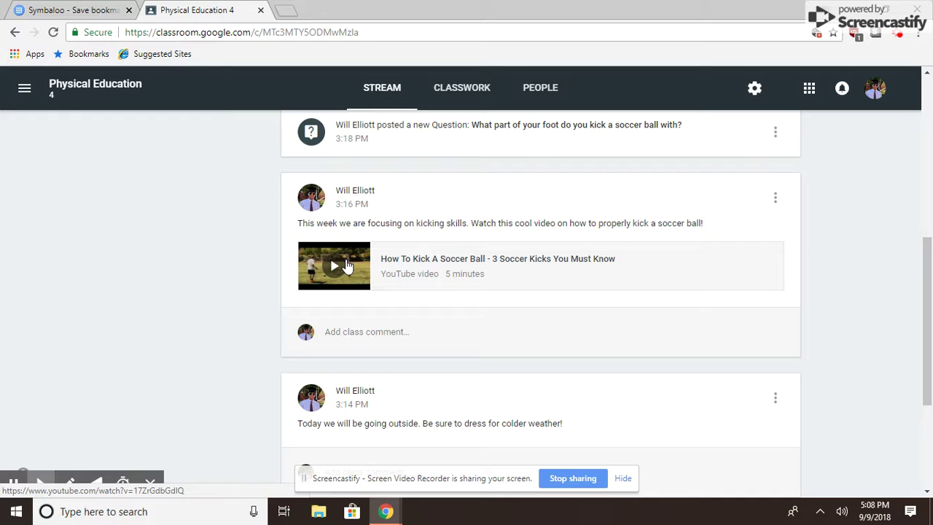
# Step: Preview the video How To Kick A Soccer Ball - 3 Soccer Kicks You Must Know from the kicking skills post and close it
pyautogui.click(347, 265)
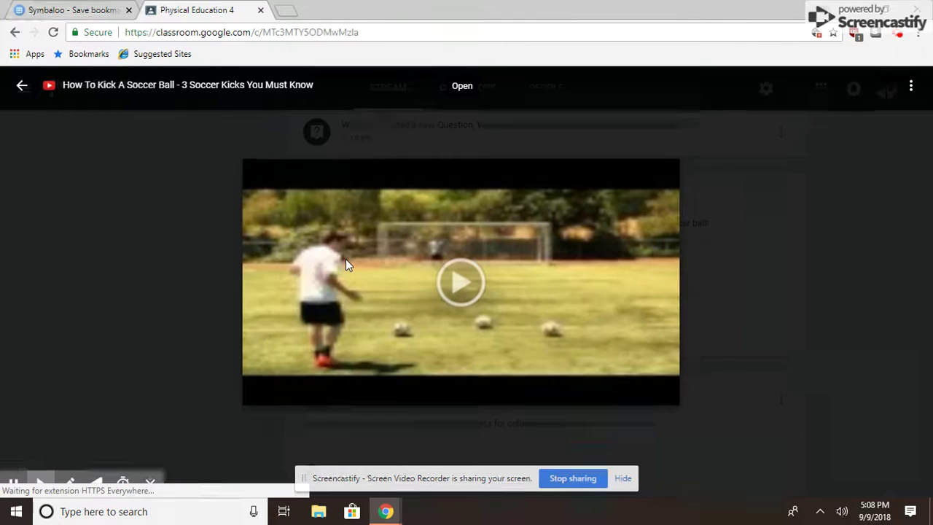
pyautogui.click(461, 283)
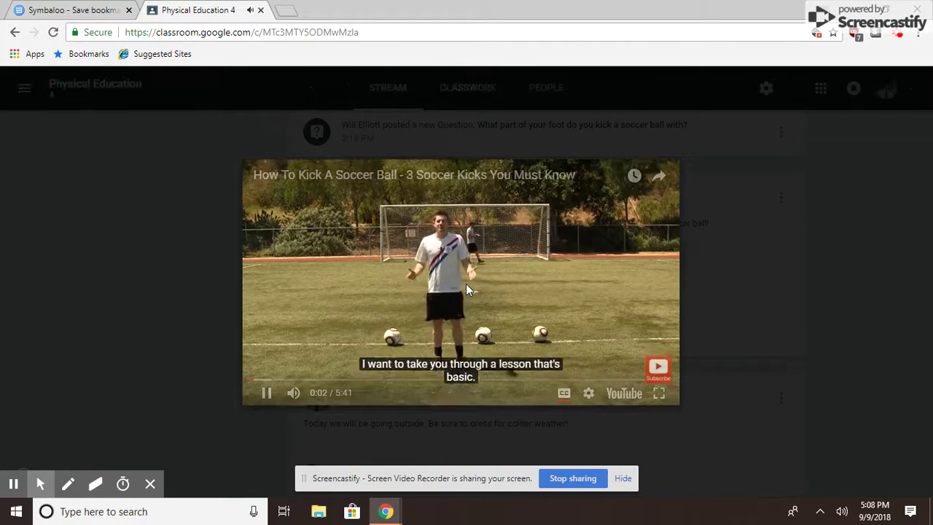
pyautogui.click(268, 393)
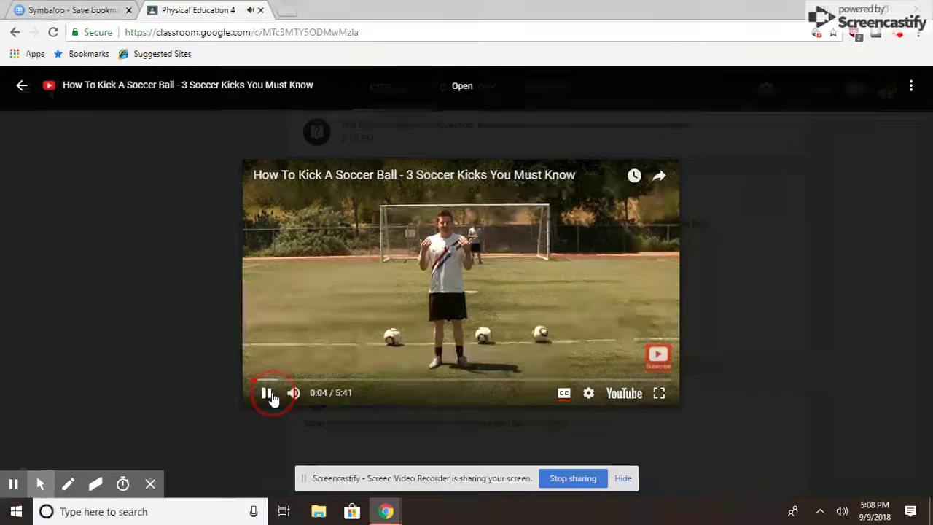
pyautogui.click(14, 33)
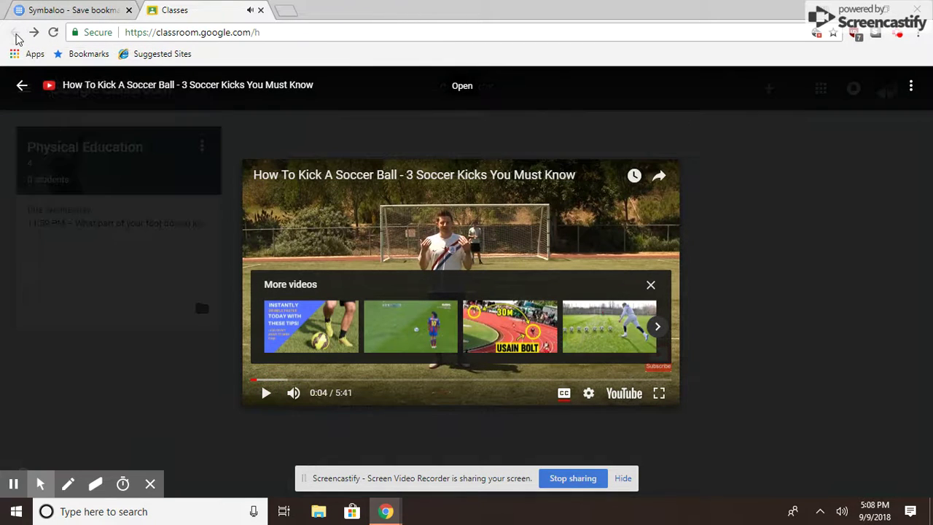
pyautogui.click(22, 85)
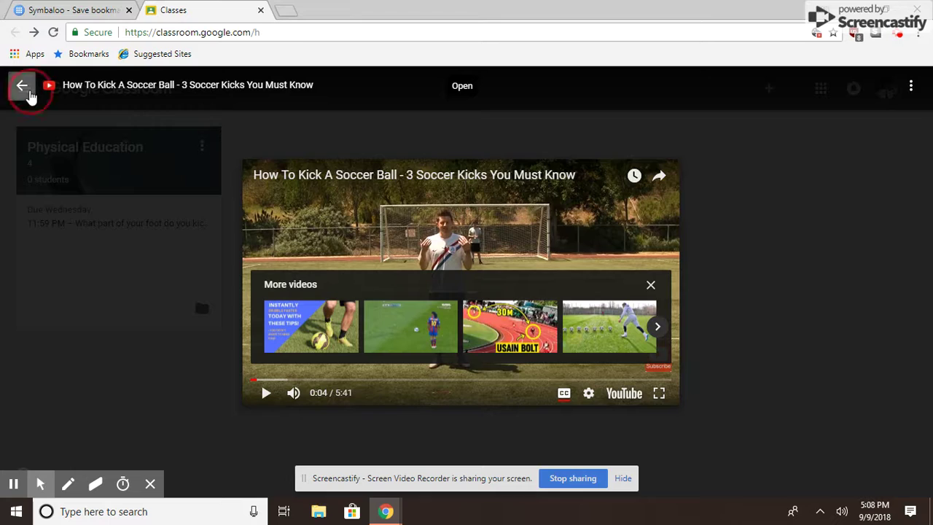
# Step: Reopen the Physical Education class stream and locate the posted question about kicking a soccer ball
pyautogui.click(120, 227)
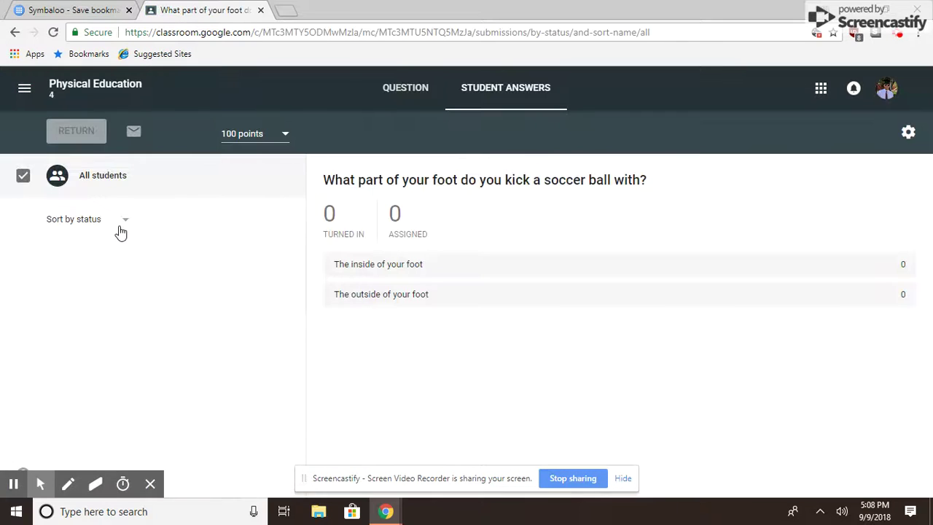
pyautogui.click(15, 32)
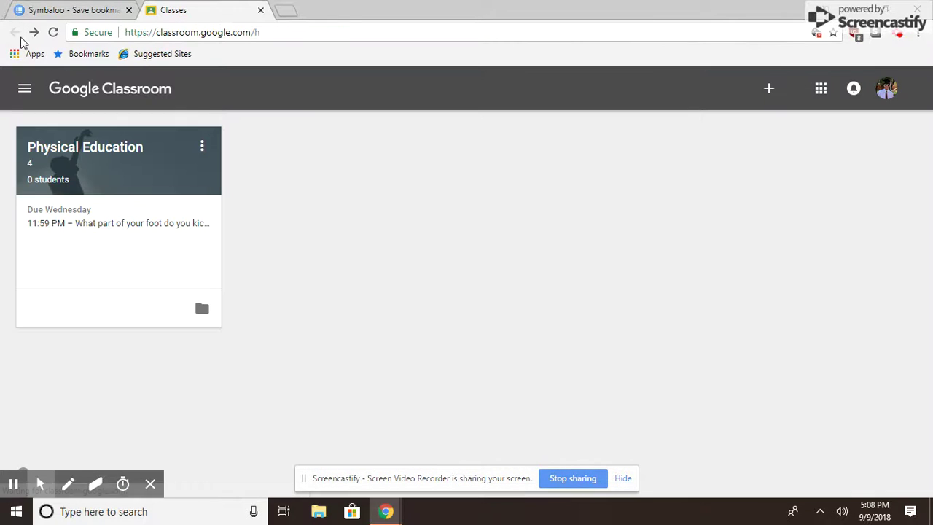
pyautogui.click(111, 150)
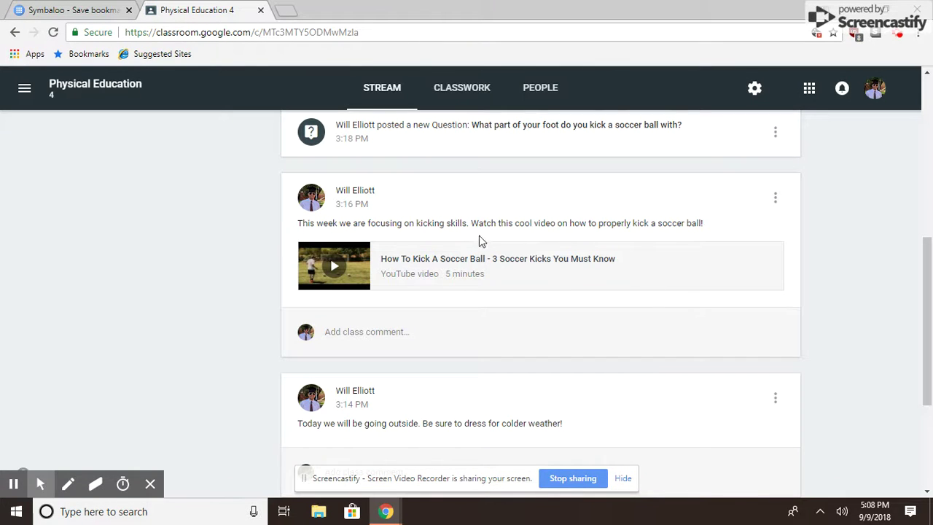
pyautogui.scroll(2, 484, 235)
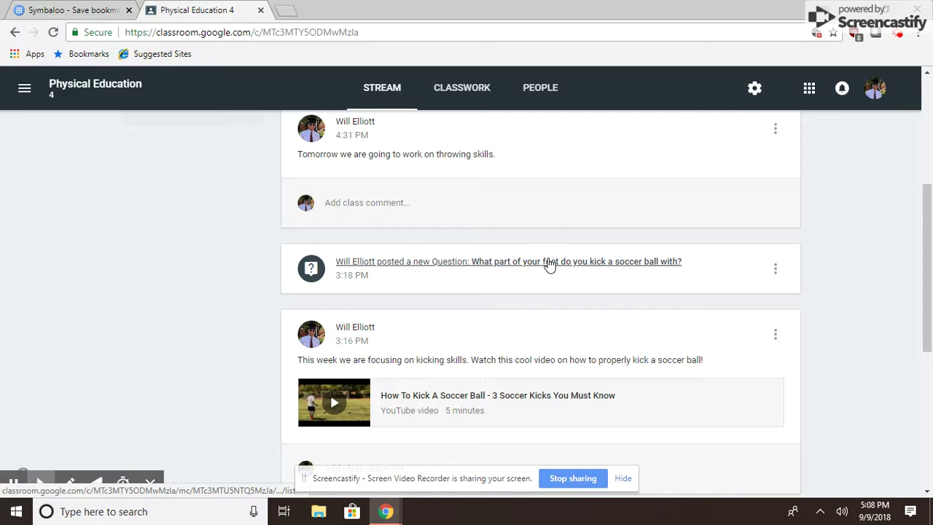
# Step: Examine the soccer ball question's answer choices and its student answers, and return to the class stream
pyautogui.click(554, 261)
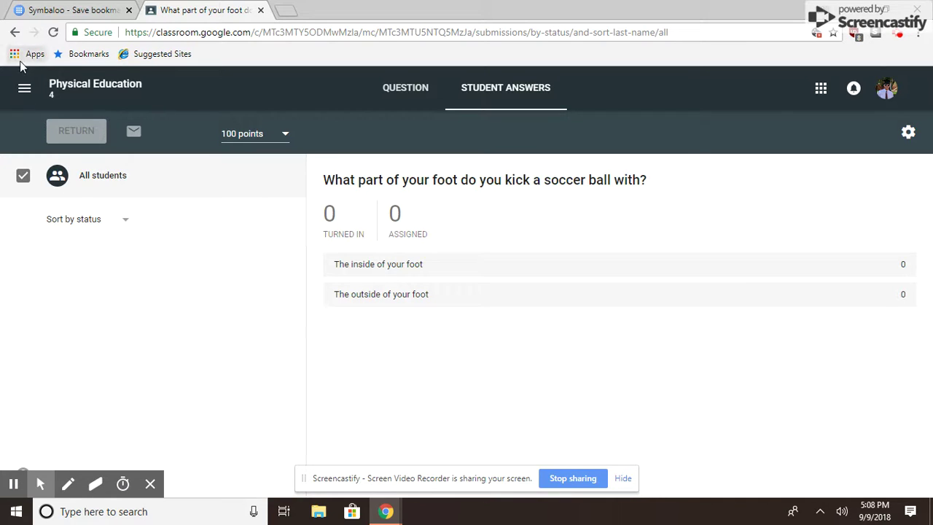
pyautogui.click(411, 94)
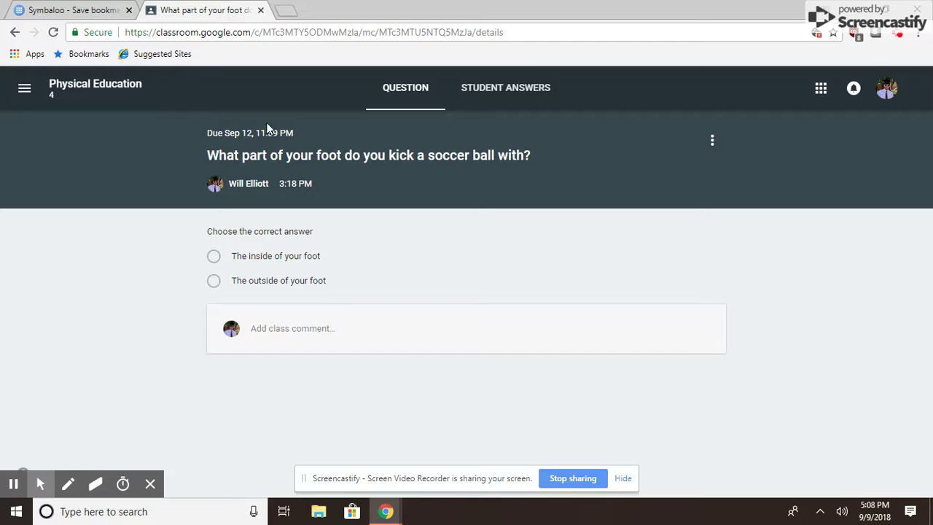
pyautogui.click(514, 91)
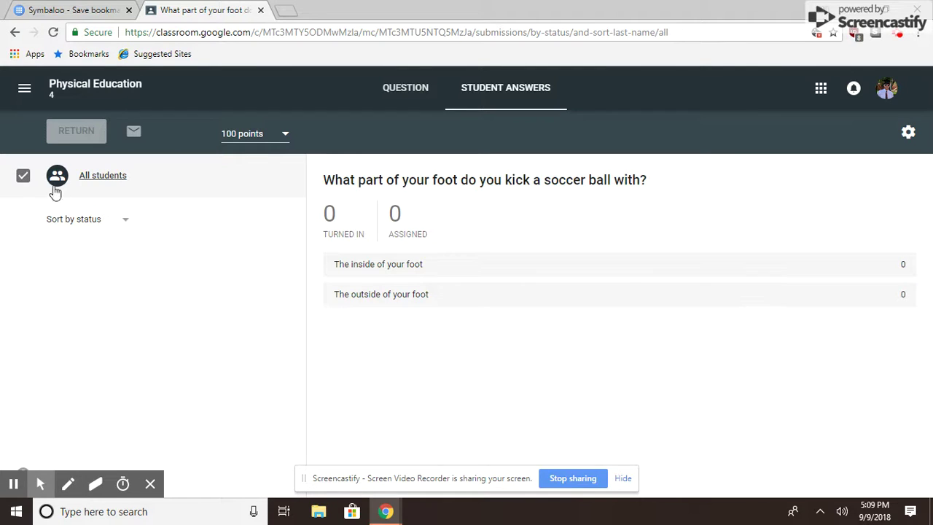
pyautogui.click(14, 33)
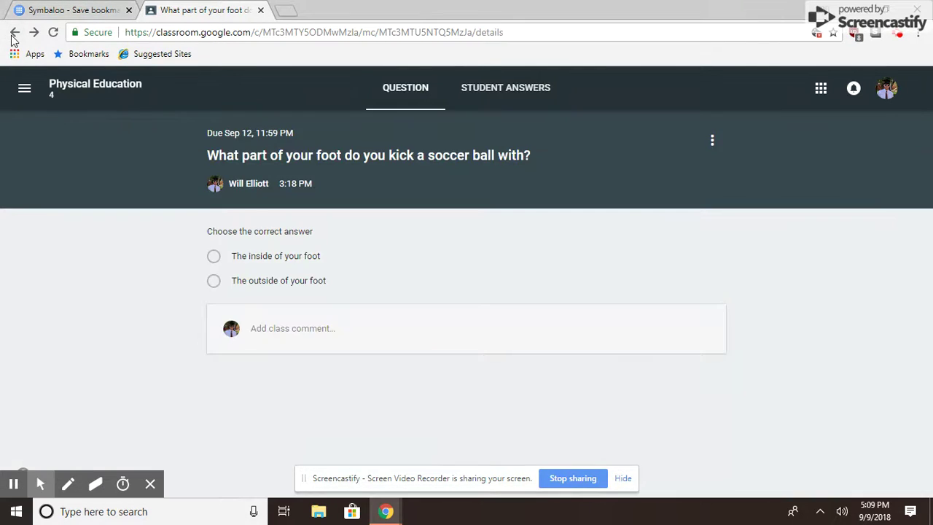
pyautogui.click(14, 34)
pyautogui.click(13, 33)
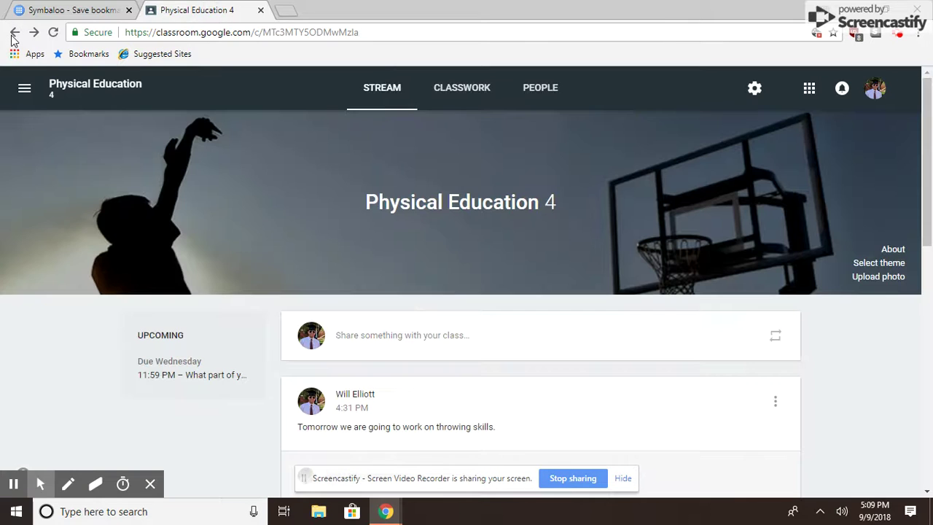
# Step: Close Google Classroom and open the Football folder inside the Secondary LP's Google Drive folder linked from the webmix
pyautogui.click(13, 34)
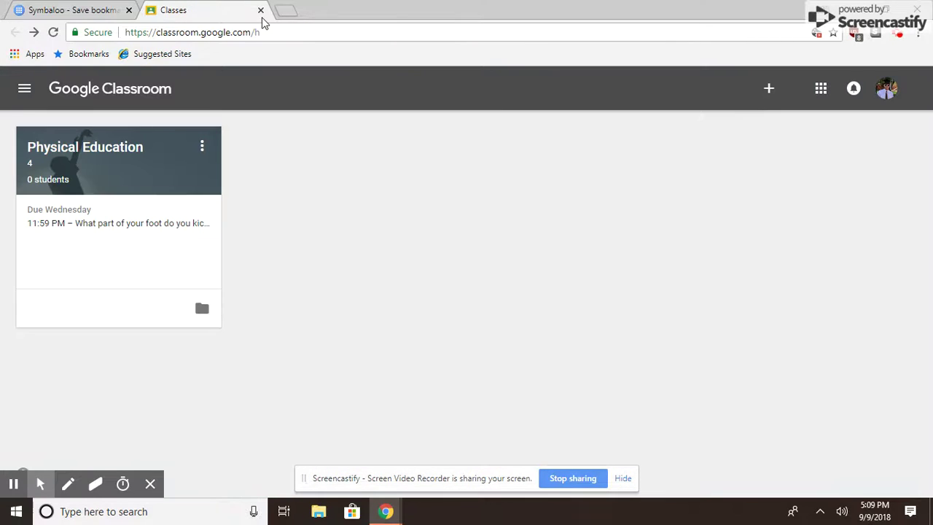
pyautogui.click(260, 12)
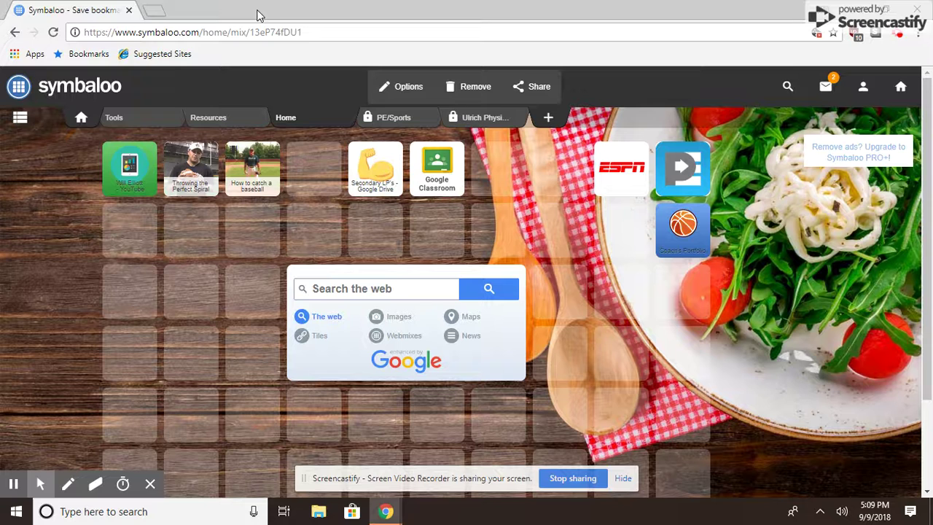
pyautogui.click(387, 185)
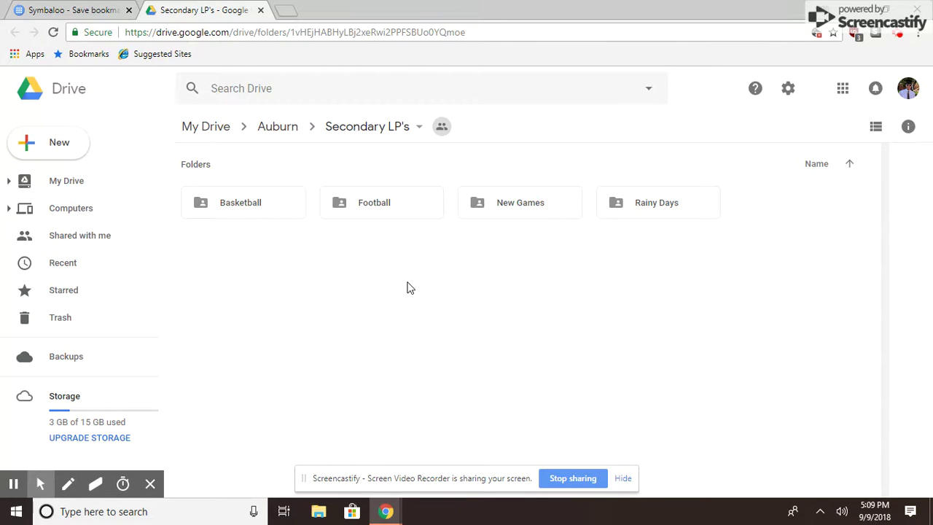
pyautogui.doubleClick(395, 207)
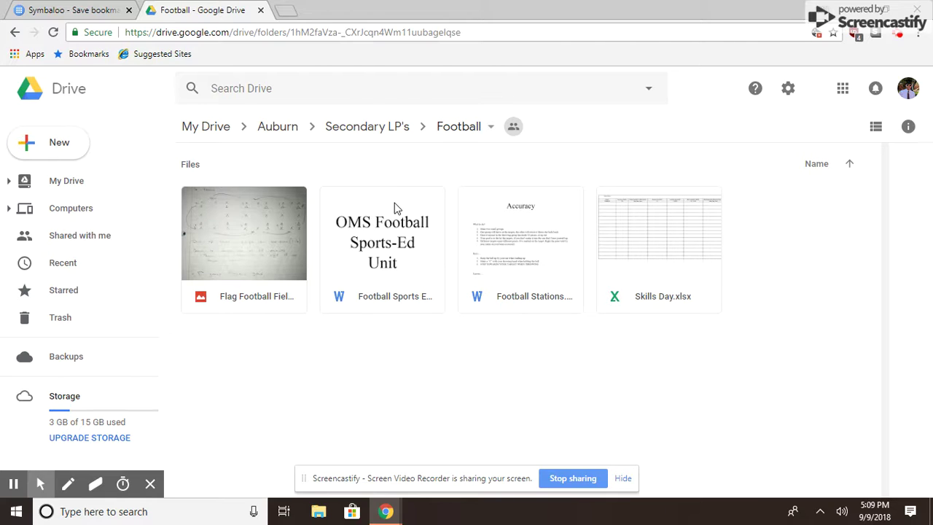
# Step: Read through the station sheets in Football Stations.docx, from Accuracy to Catching, and close the document and Google Drive
pyautogui.click(509, 248)
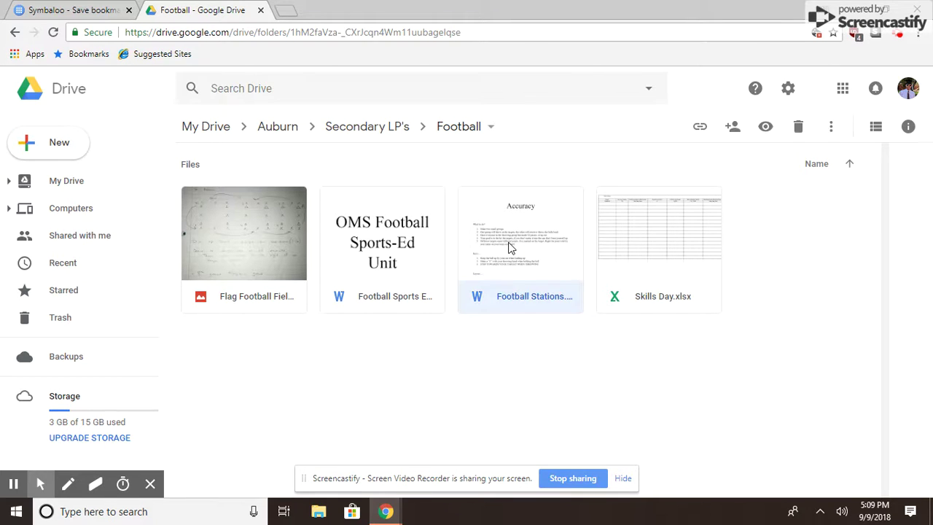
pyautogui.click(530, 303)
pyautogui.click(530, 302)
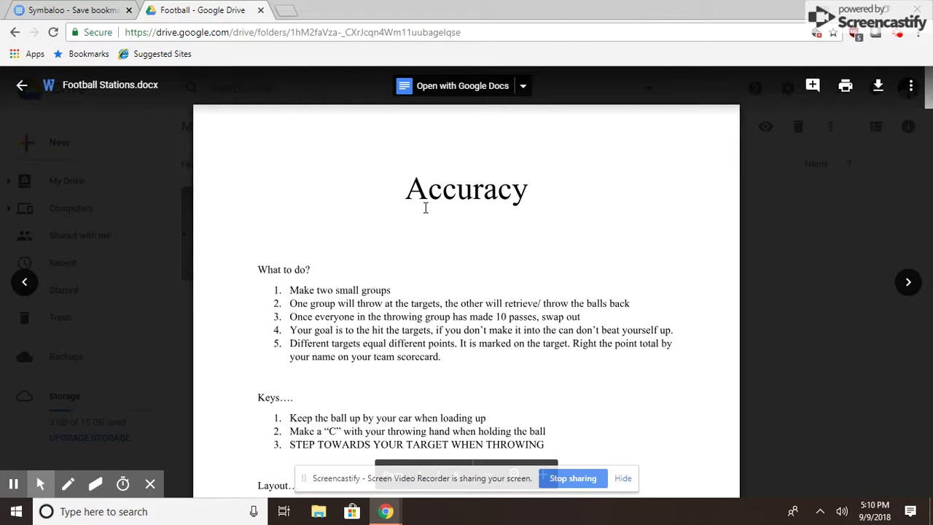
pyautogui.scroll(-2, 430, 198)
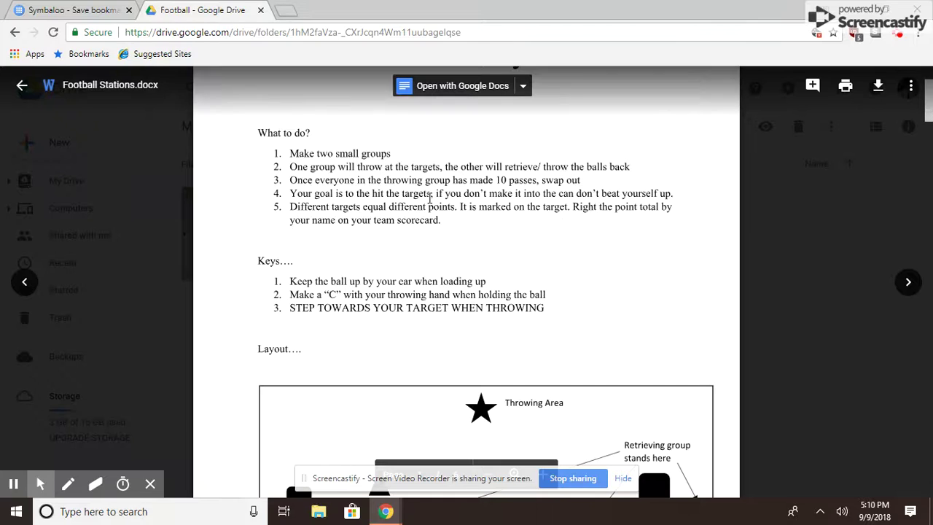
pyautogui.scroll(-4, 418, 181)
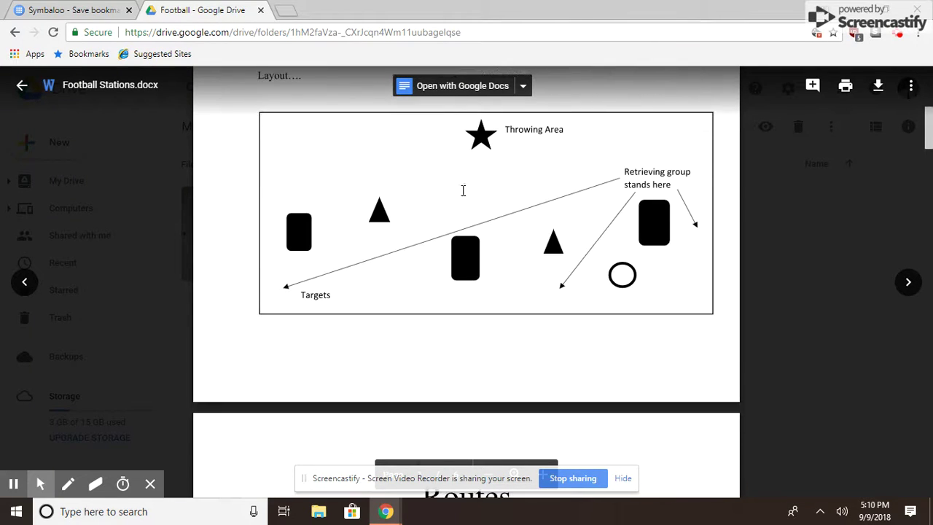
pyautogui.scroll(1, 510, 233)
pyautogui.scroll(-11, 454, 256)
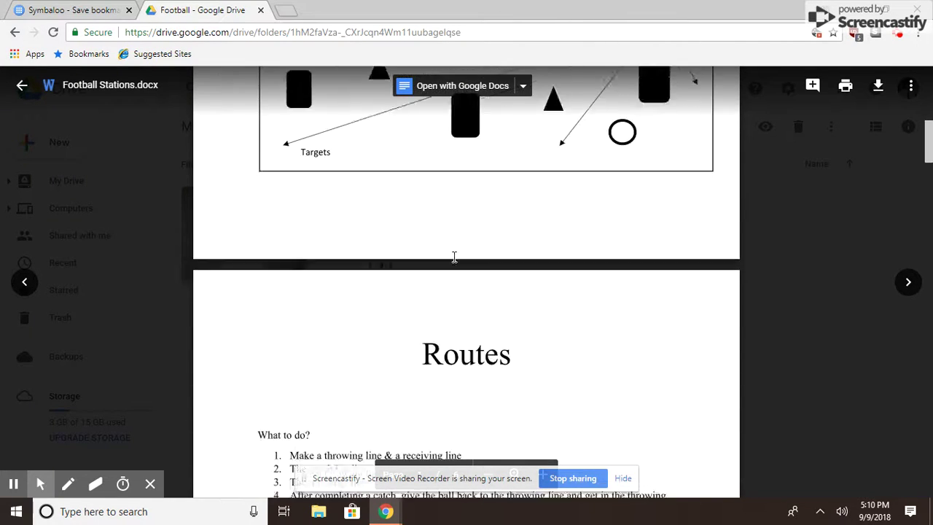
pyautogui.scroll(-12, 453, 257)
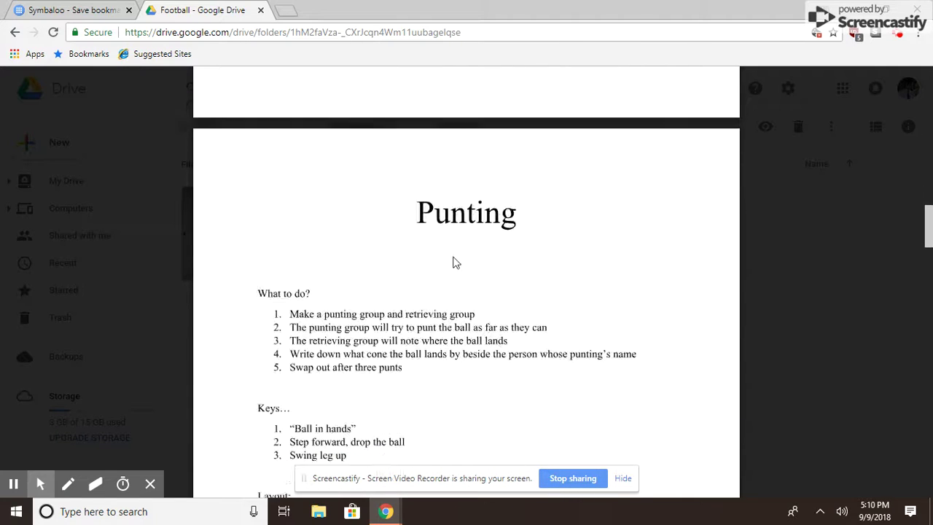
pyautogui.scroll(-10, 454, 257)
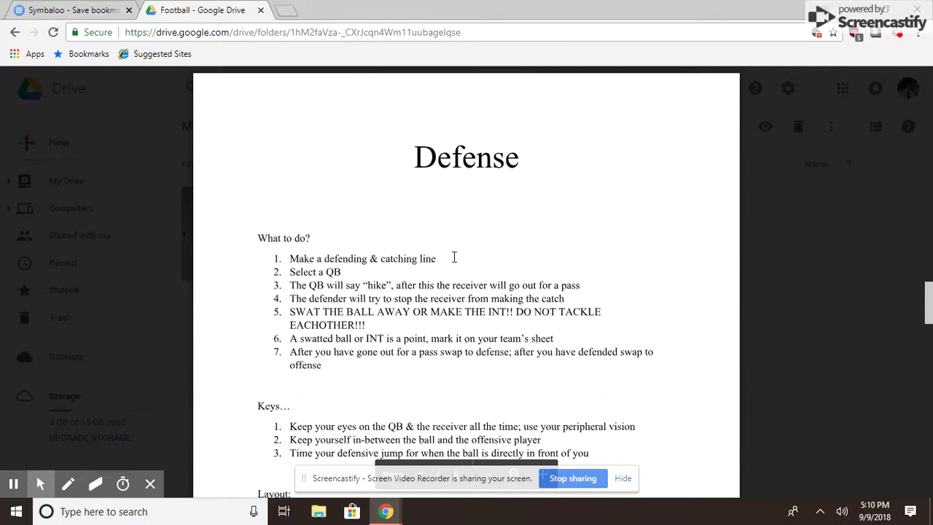
pyautogui.scroll(-5, 453, 257)
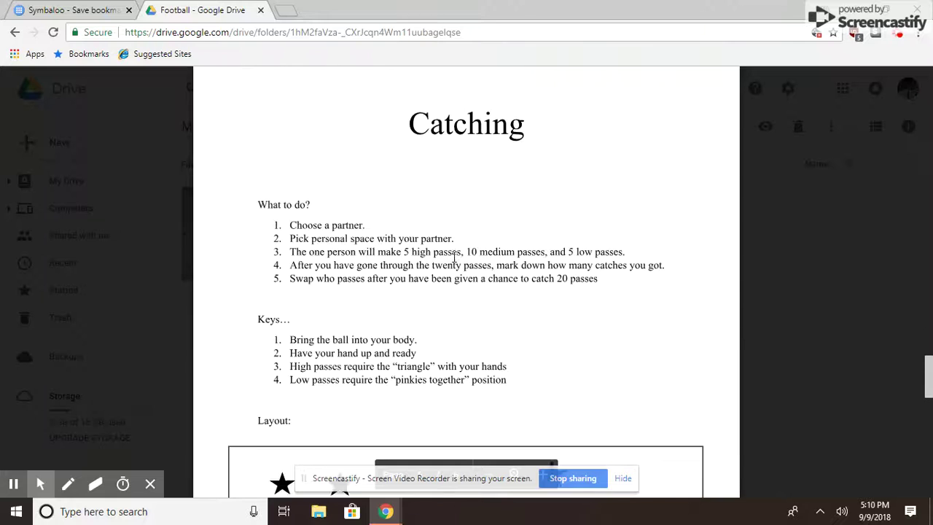
pyautogui.scroll(20, 454, 256)
pyautogui.scroll(9, 454, 257)
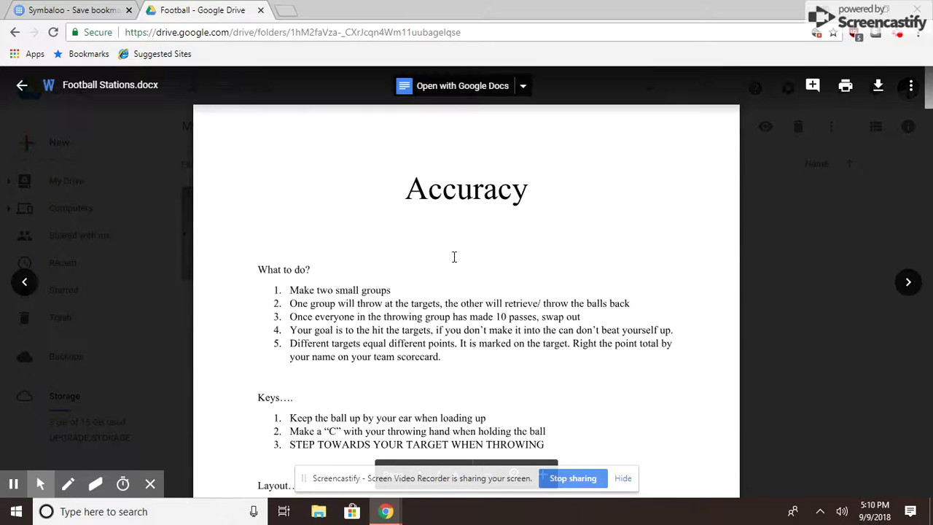
pyautogui.click(18, 86)
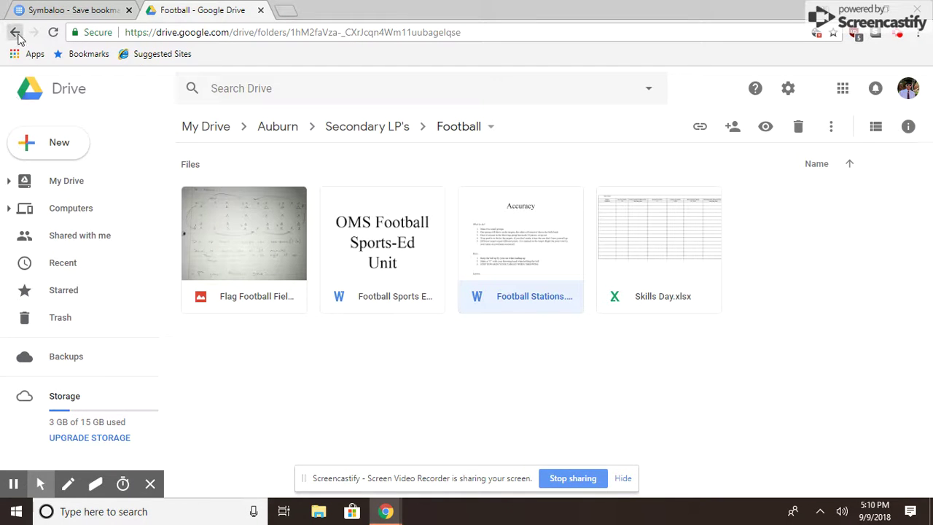
pyautogui.click(260, 11)
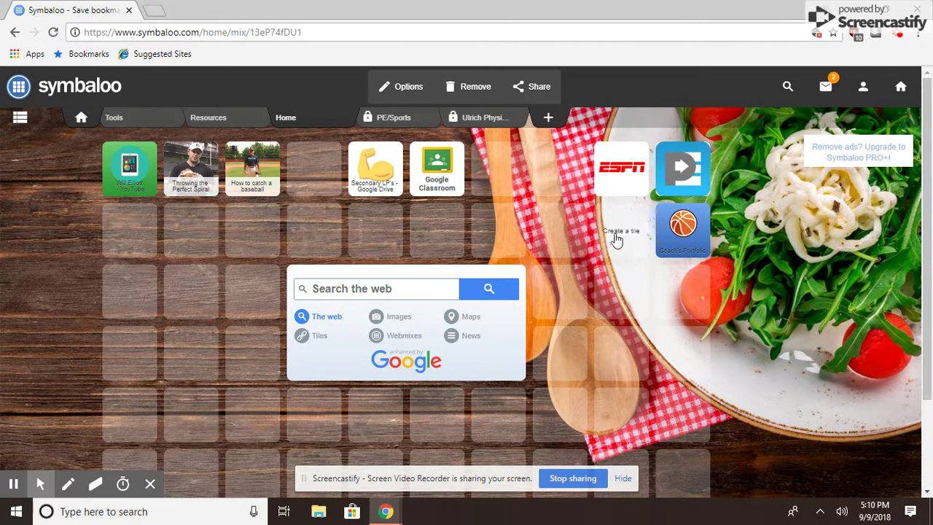
# Step: Open the ThePhysicalEducator.com tile from the webmix and browse the games in its Invasion Games category
pyautogui.click(689, 178)
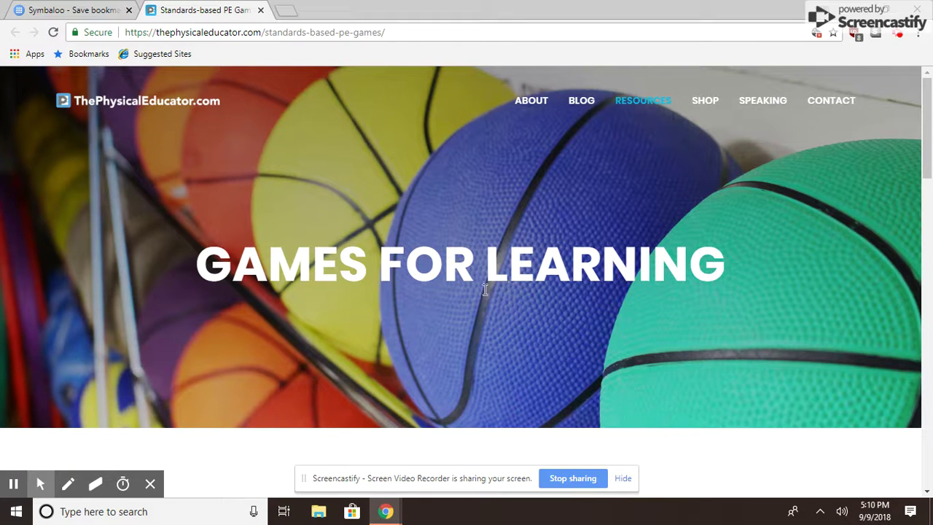
pyautogui.scroll(-5, 484, 290)
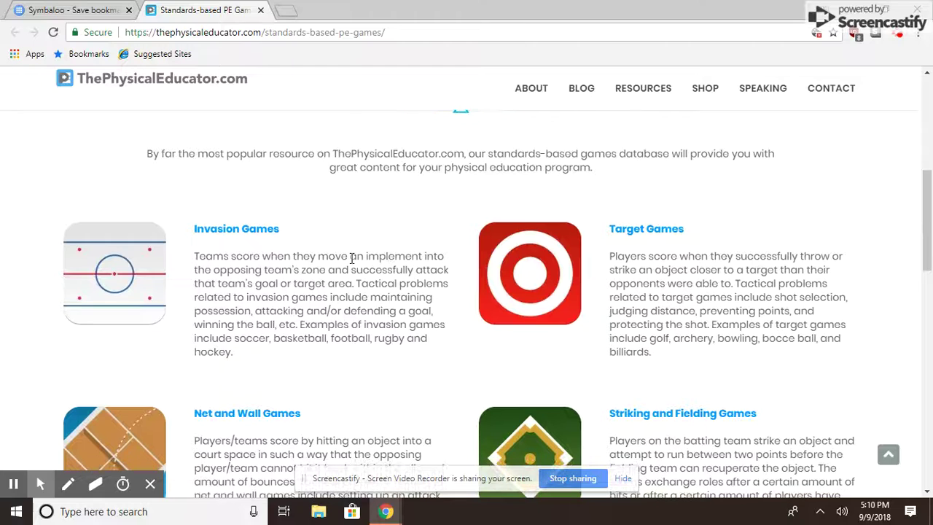
pyautogui.scroll(-1, 352, 259)
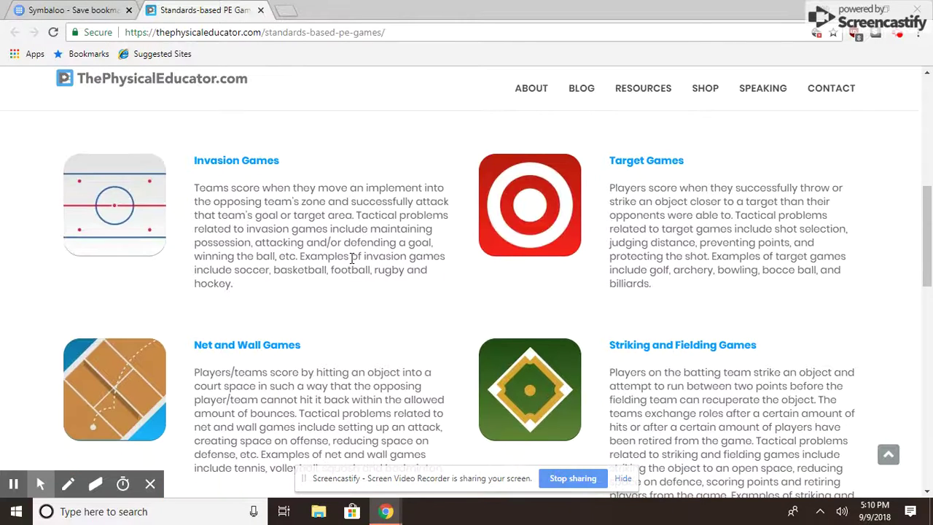
pyautogui.click(119, 215)
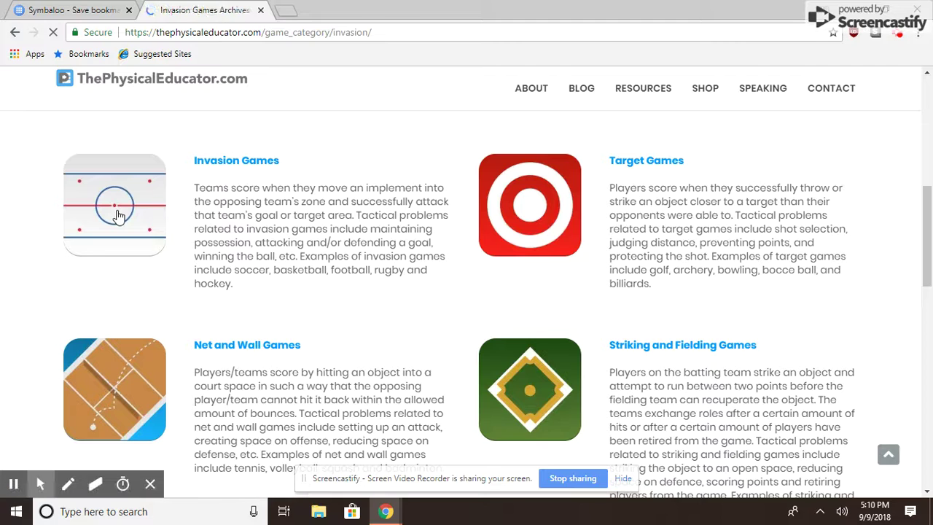
pyautogui.scroll(-6, 369, 266)
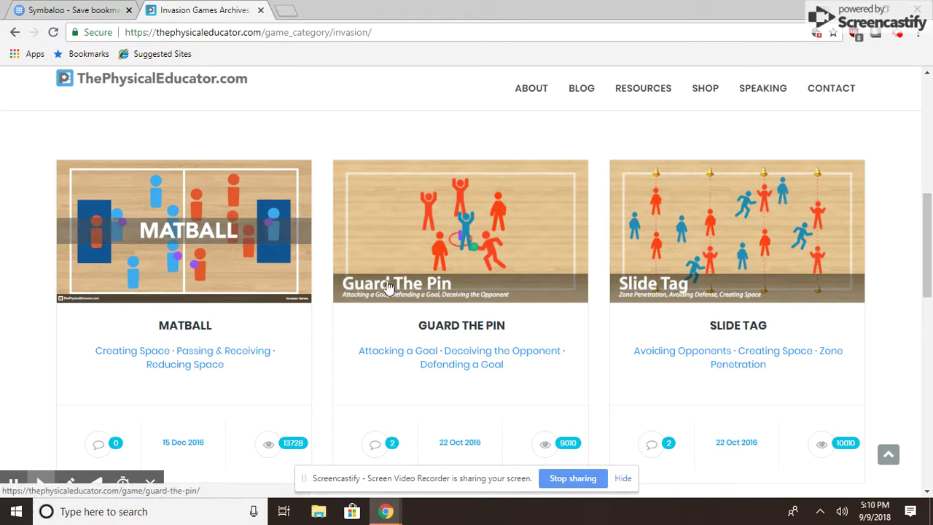
# Step: Examine the Slide Tag game's rules, builds, outcomes, discussion questions, safety information and equipment requirements, and close the site
pyautogui.click(698, 267)
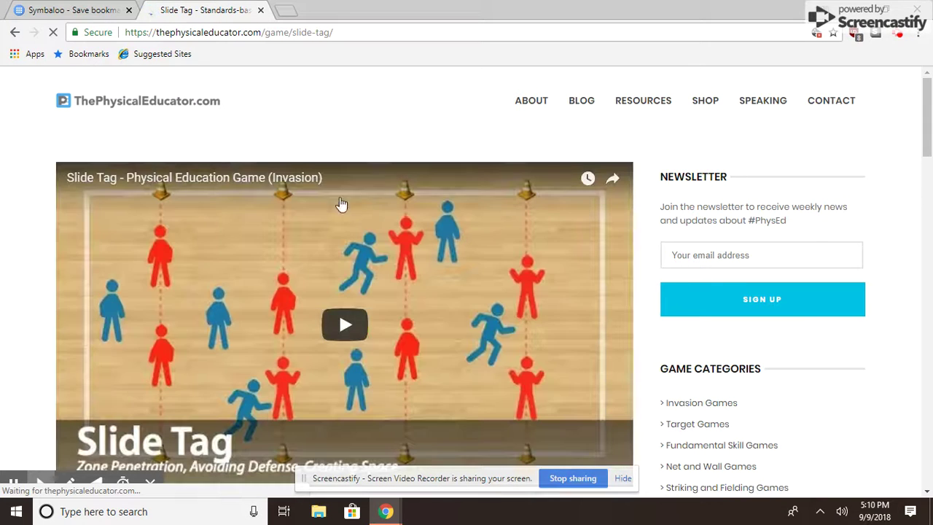
pyautogui.scroll(-2, 340, 211)
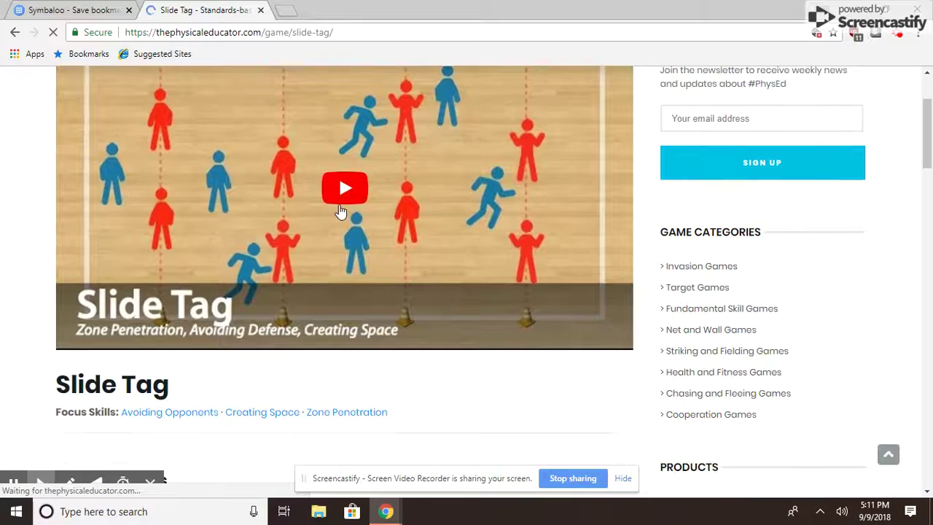
pyautogui.scroll(-4, 341, 211)
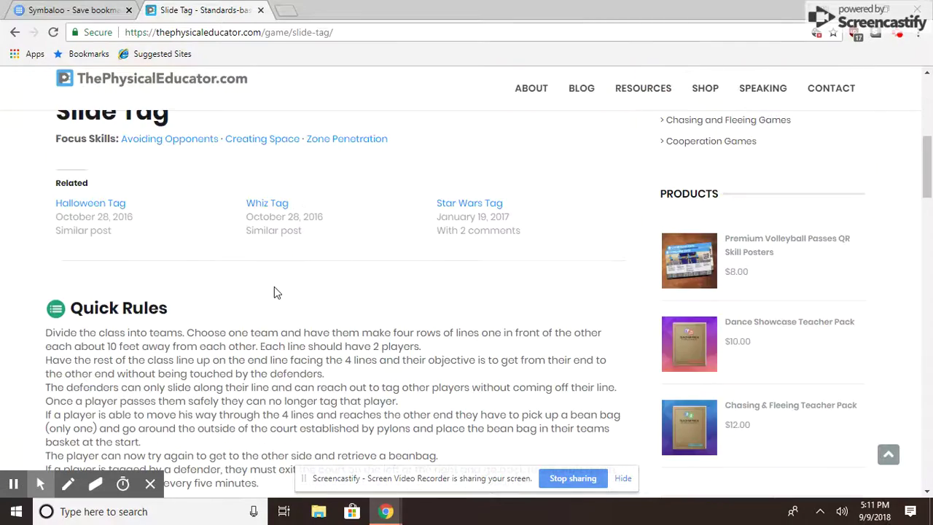
pyautogui.scroll(-6, 274, 292)
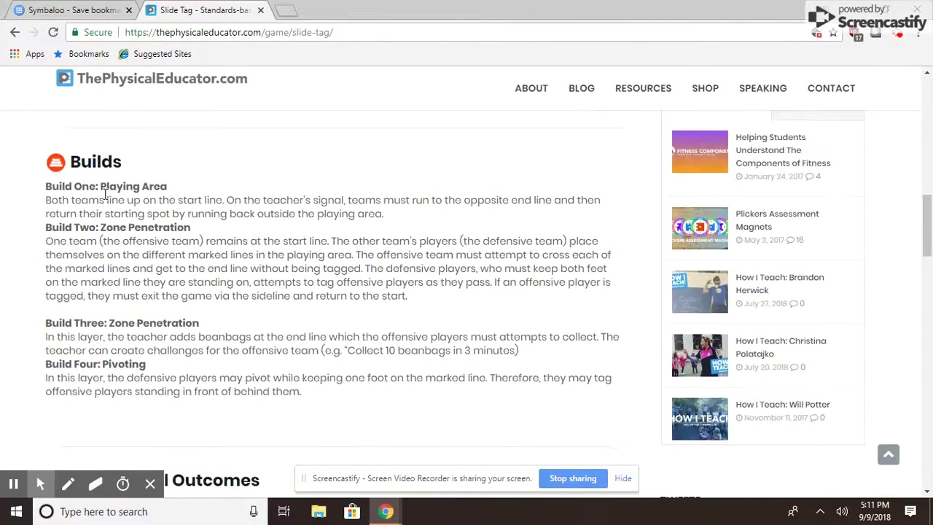
pyautogui.scroll(-4, 106, 194)
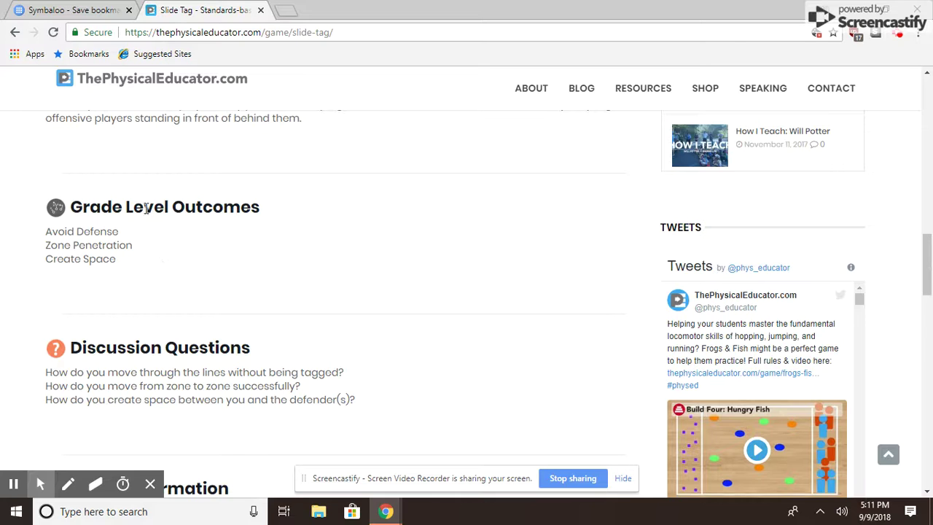
pyautogui.scroll(-4, 146, 208)
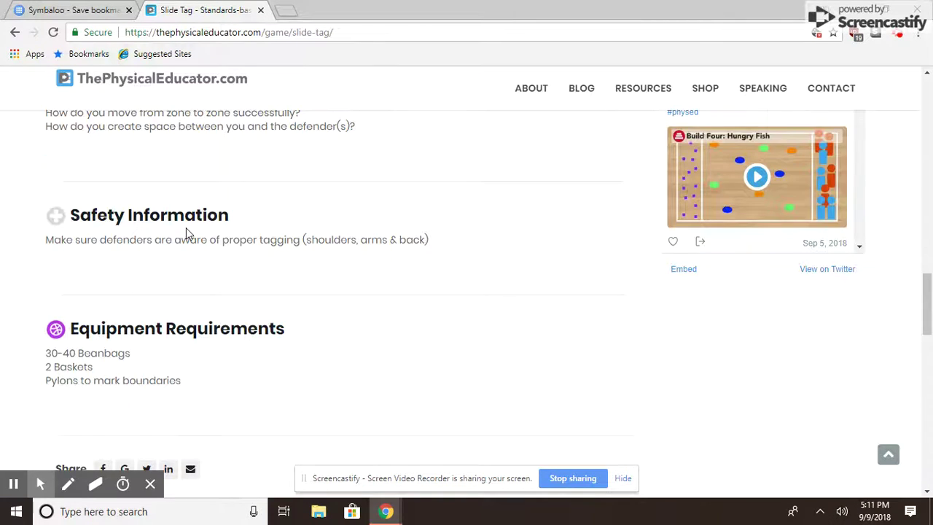
pyautogui.scroll(-2, 188, 222)
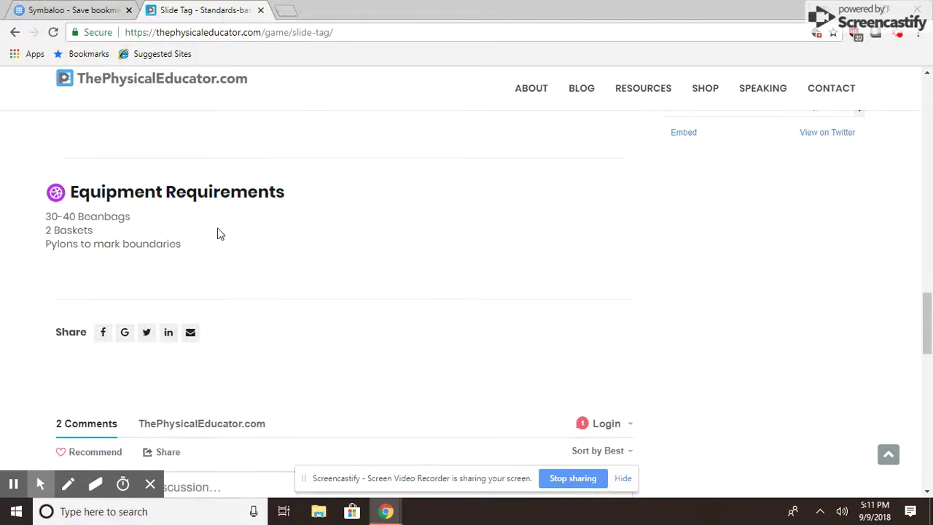
pyautogui.scroll(20, 218, 233)
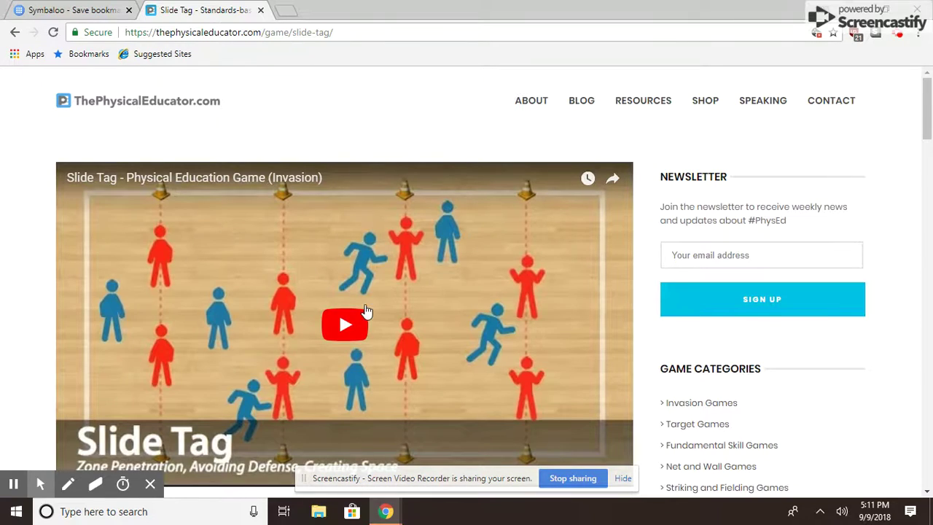
pyautogui.click(261, 11)
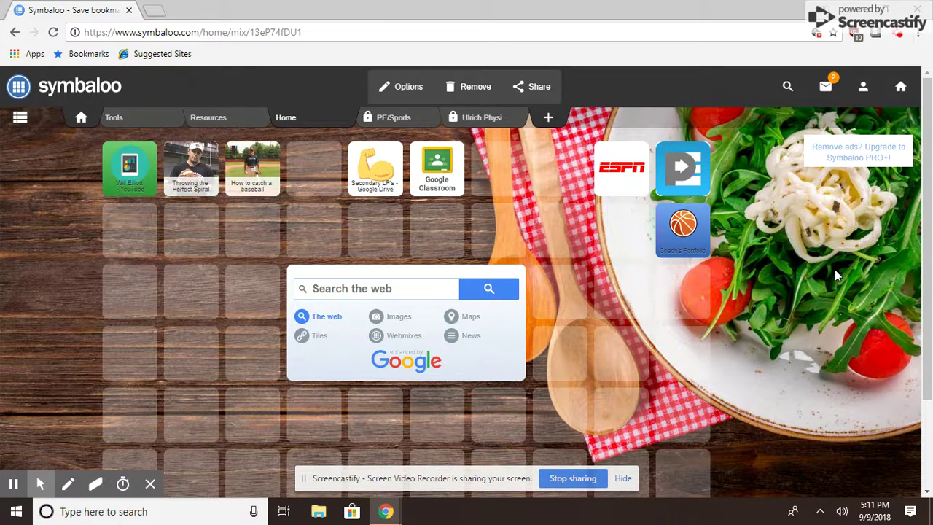
# Step: View the websites behind the ESPN and Coach's Portfolio tiles, closing each one to return to the webmix
pyautogui.click(631, 179)
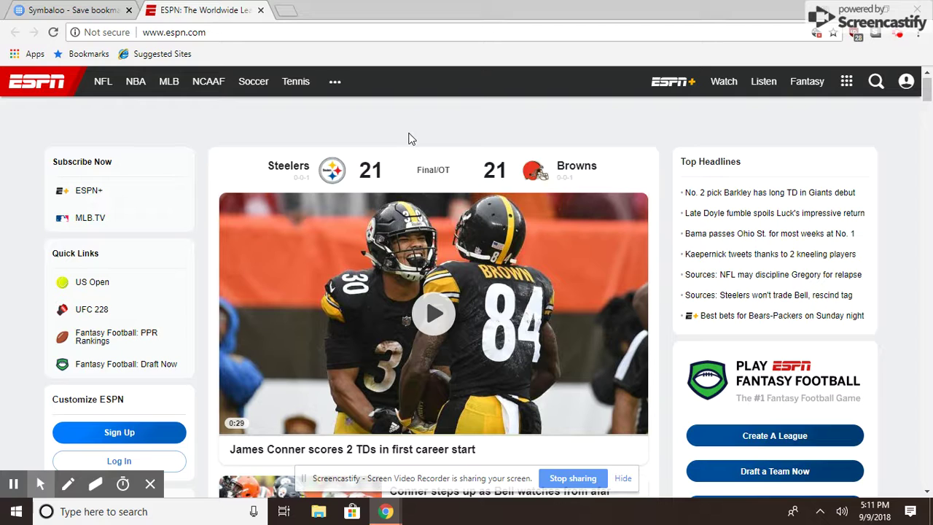
pyautogui.click(261, 10)
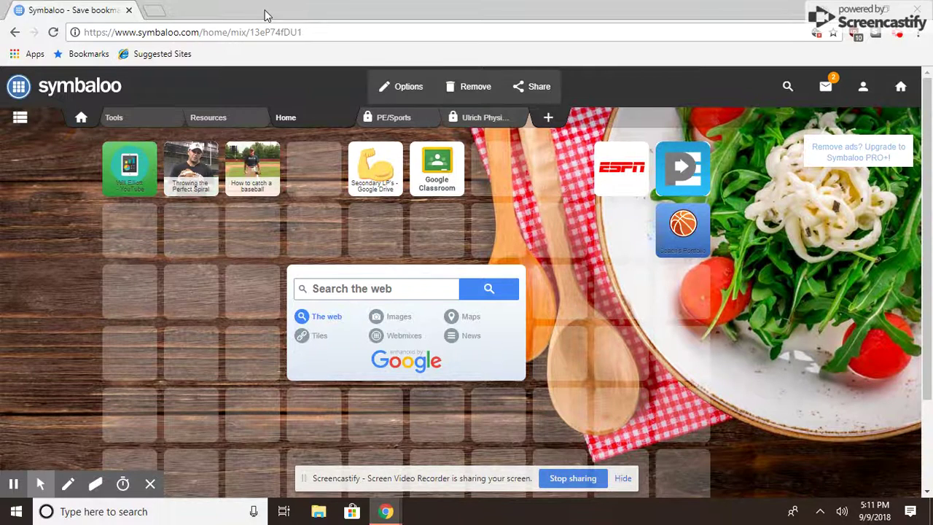
pyautogui.click(689, 239)
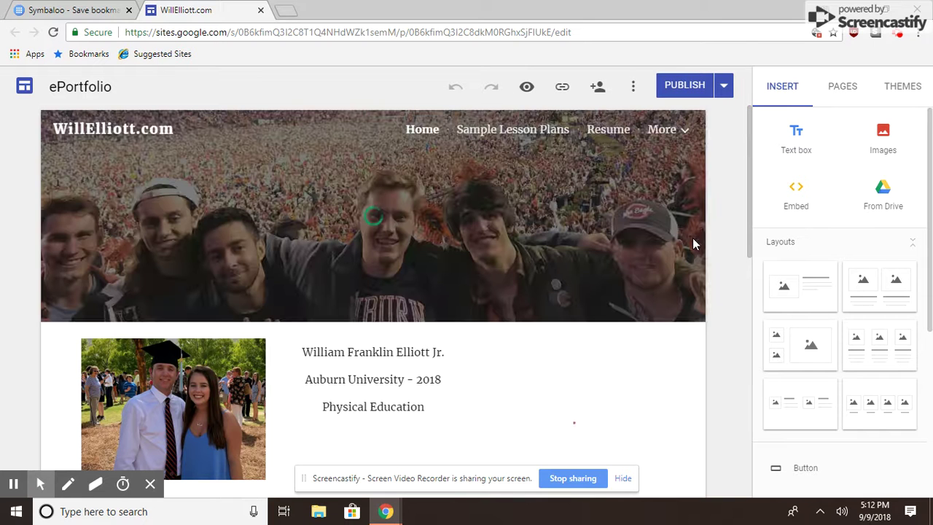
pyautogui.click(261, 10)
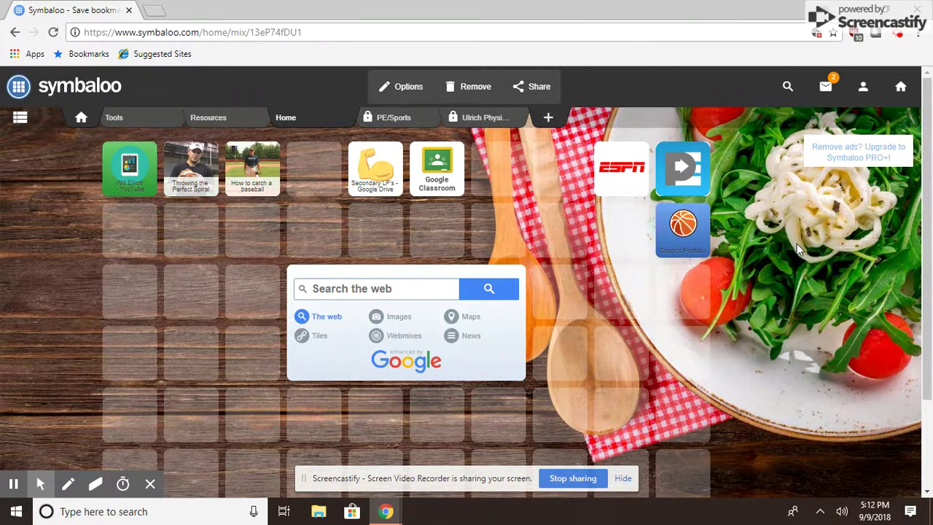
# Step: Switch to the locked physical education webmix next to PE/Sports, look over its tiles and open the 18-19 PE schedule
pyautogui.click(475, 126)
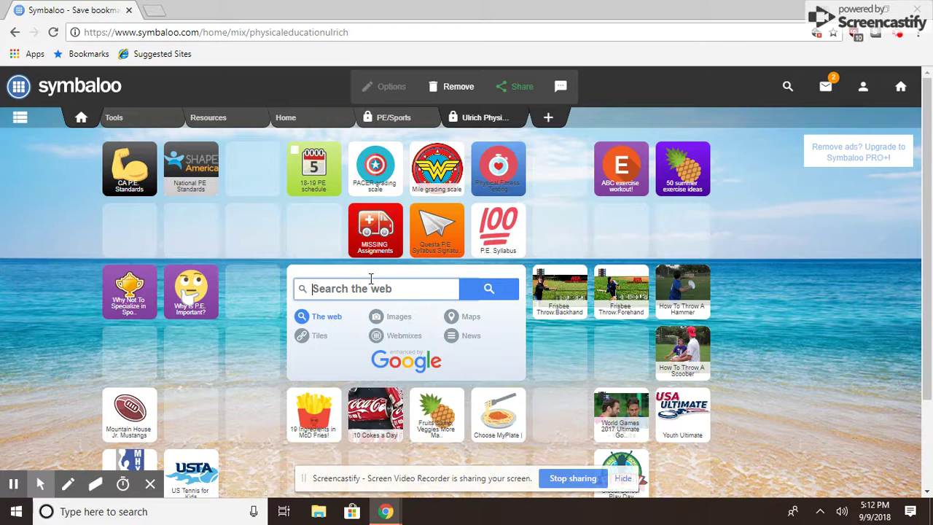
pyautogui.scroll(-2, 370, 283)
pyautogui.scroll(2, 236, 307)
pyautogui.click(322, 190)
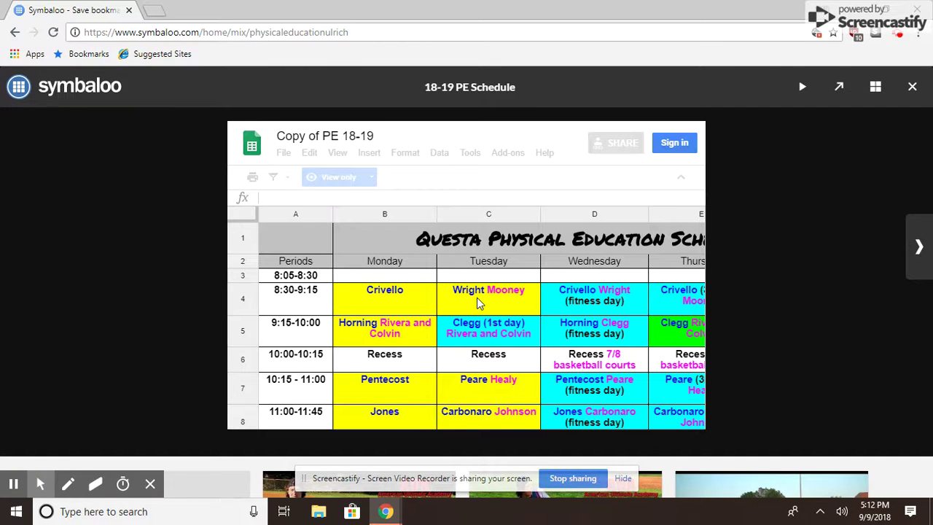
# Step: Close the PE schedule, view the five standards on the National PE Standards tile's SHAPE America page, and close that page
pyautogui.click(913, 87)
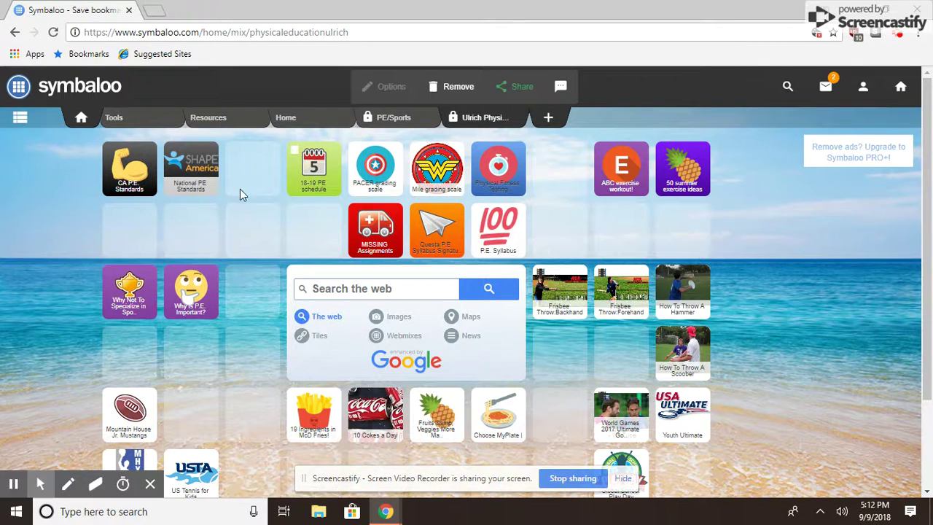
pyautogui.click(198, 188)
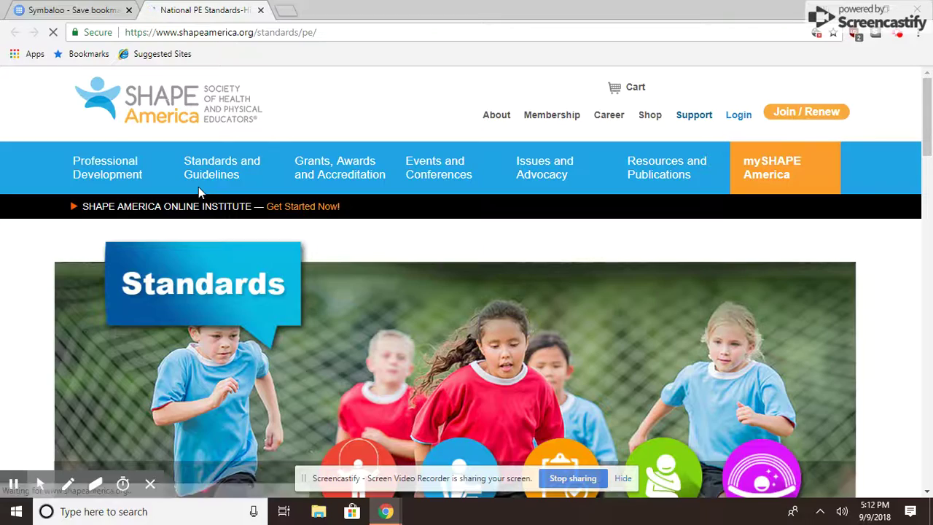
pyautogui.scroll(-7, 292, 286)
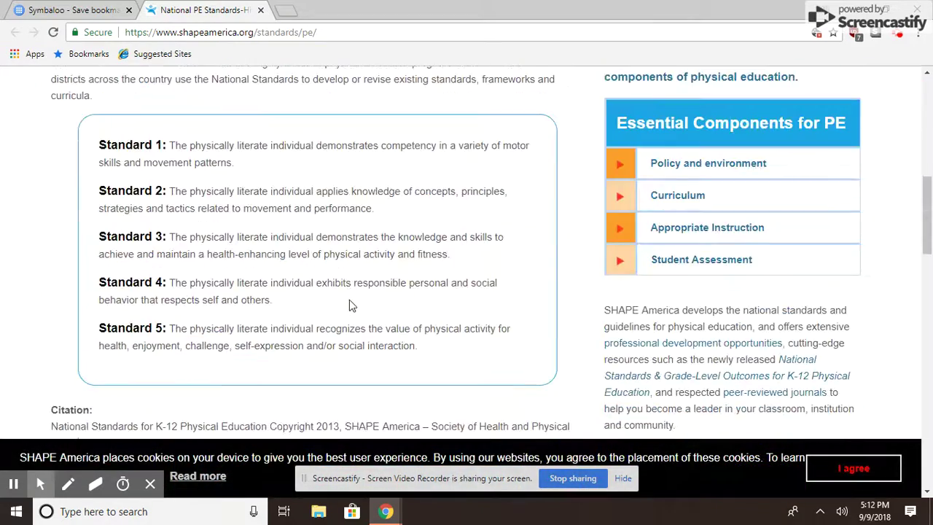
pyautogui.scroll(7, 350, 306)
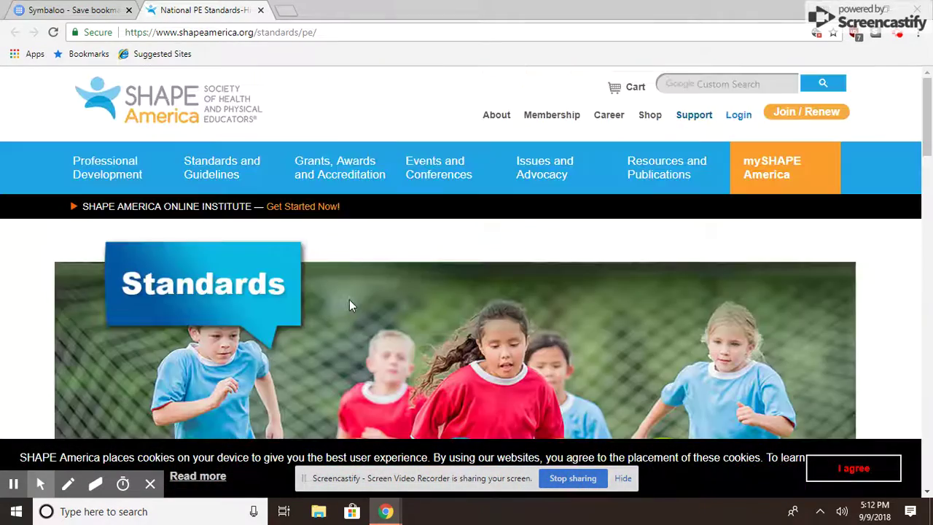
pyautogui.click(260, 10)
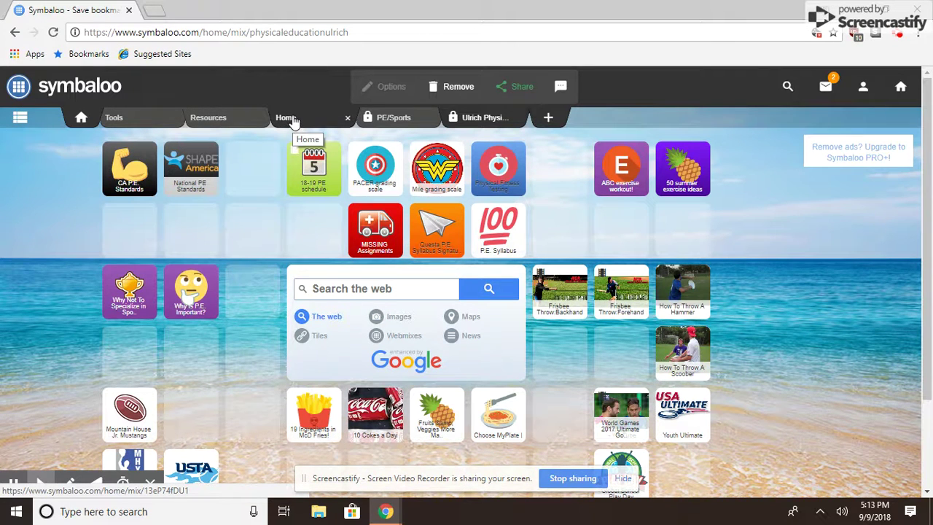
# Step: Switch to the PE/Sports webmix, look through the PE Central tile's website, close it, and return to the Home webmix
pyautogui.click(396, 126)
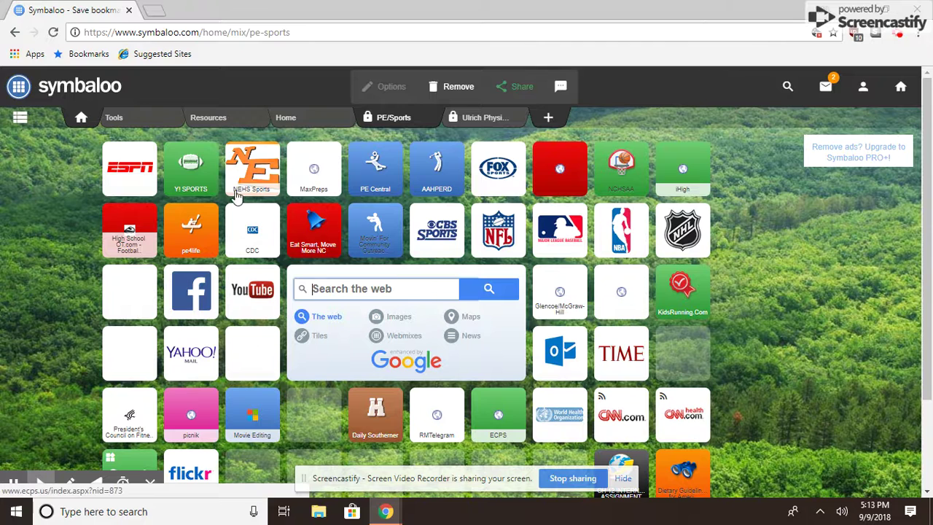
pyautogui.click(379, 180)
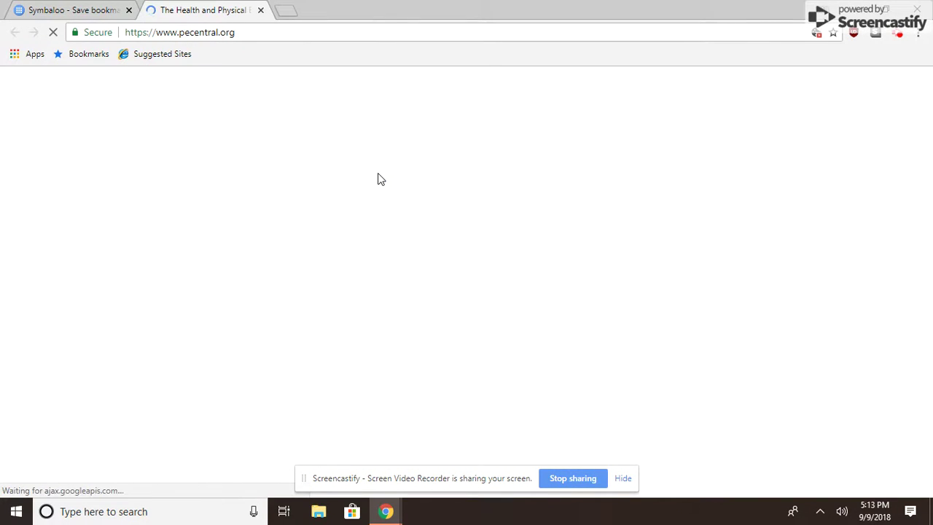
pyautogui.scroll(-5, 735, 227)
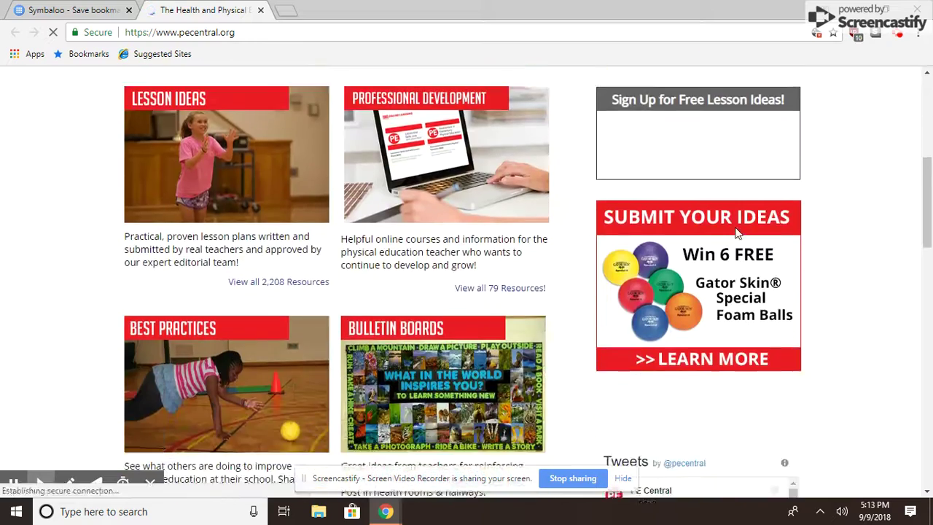
pyautogui.scroll(5, 797, 273)
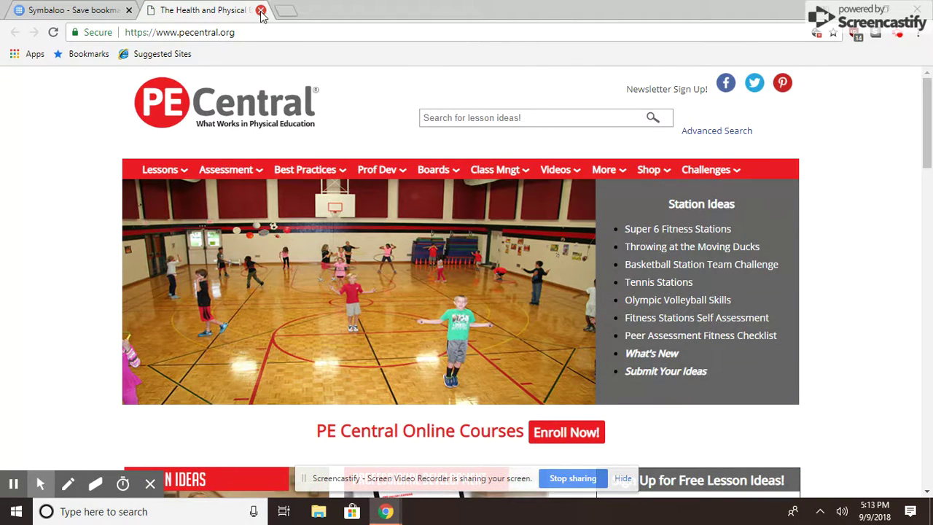
pyautogui.click(261, 10)
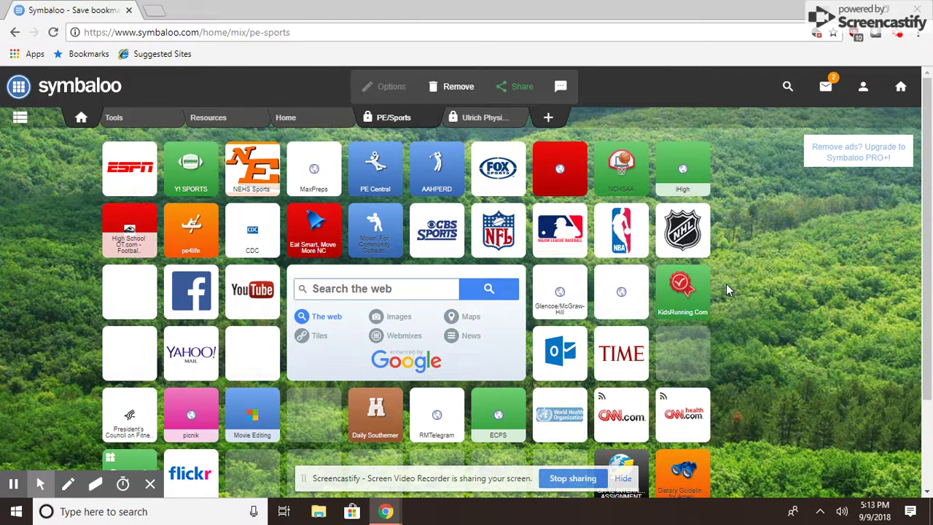
pyautogui.click(327, 119)
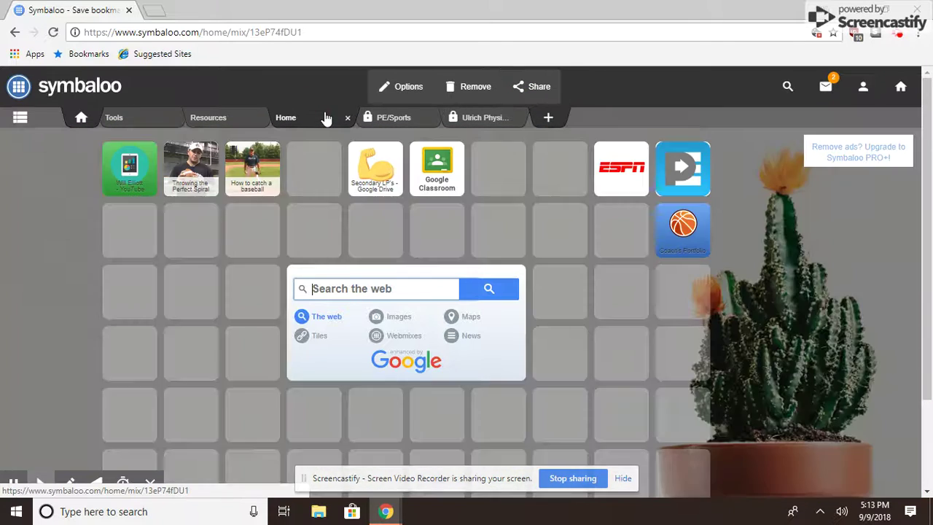